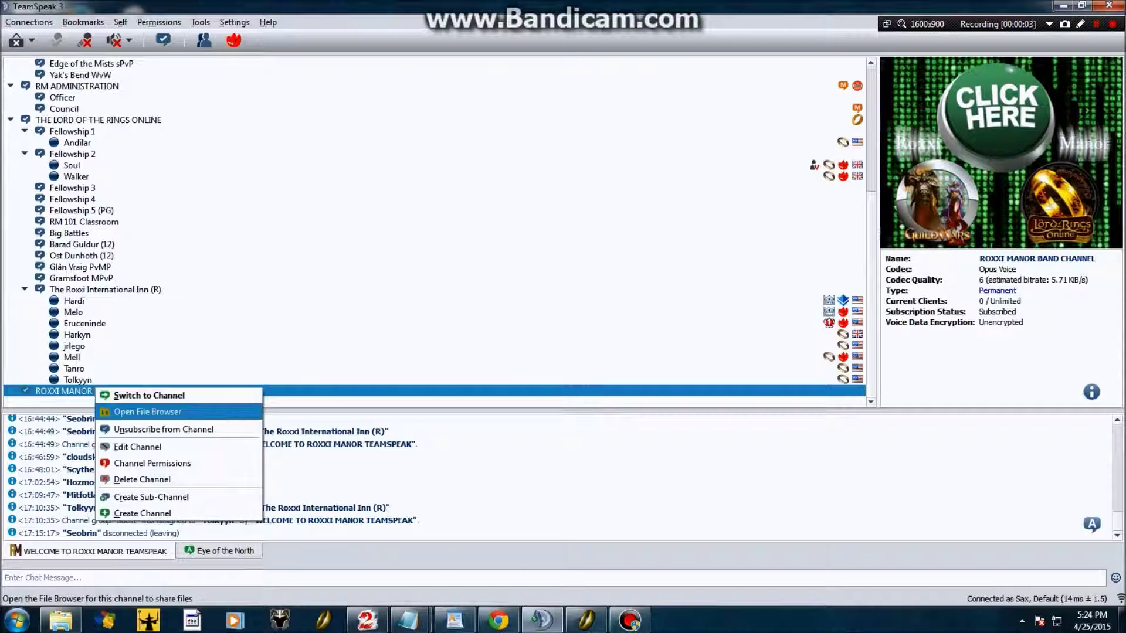
- Download Chiran.zip and Music.zip from the file browser of the ROXXI MANOR BAND CHANNEL, and close the browser
key("Return")
right_click(265, 268)
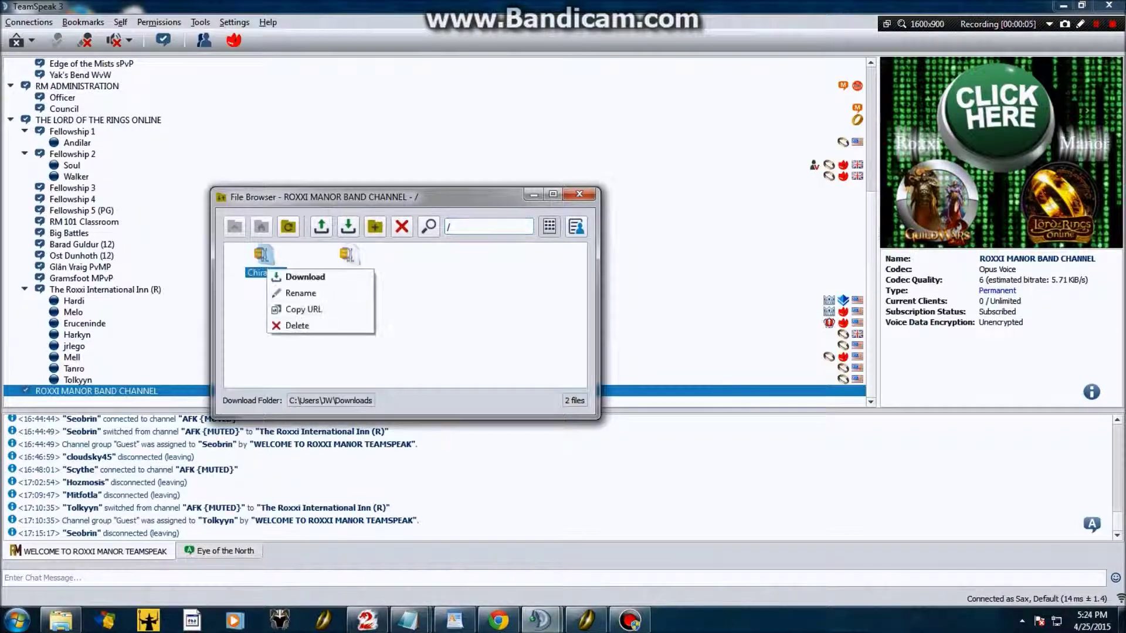
left_click(301, 277)
right_click(351, 267)
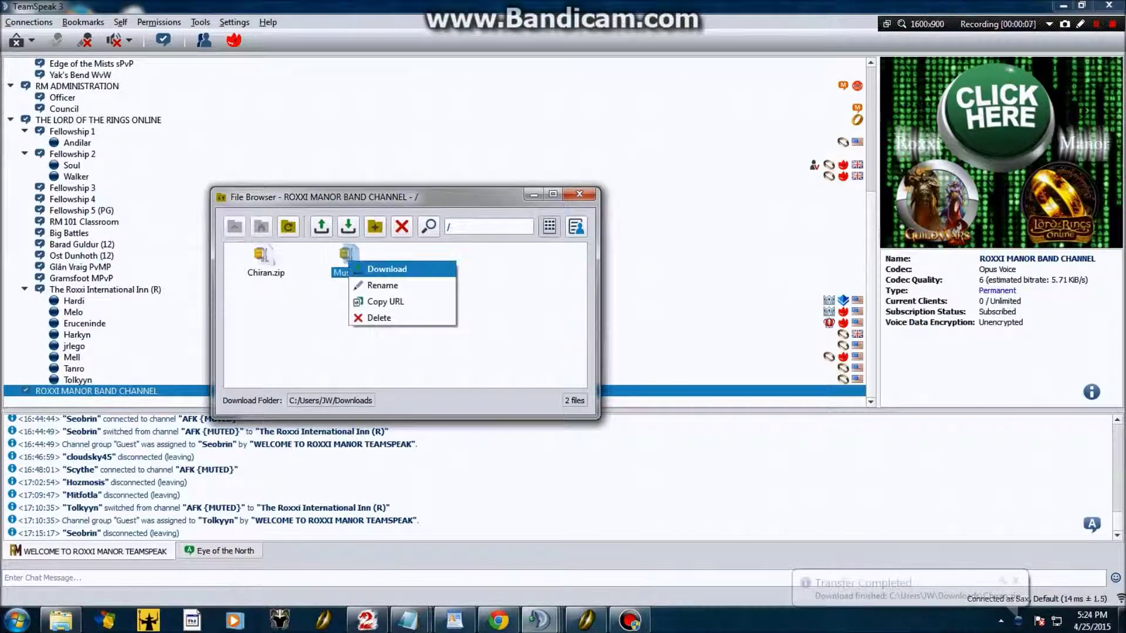
left_click(383, 269)
left_click(402, 308)
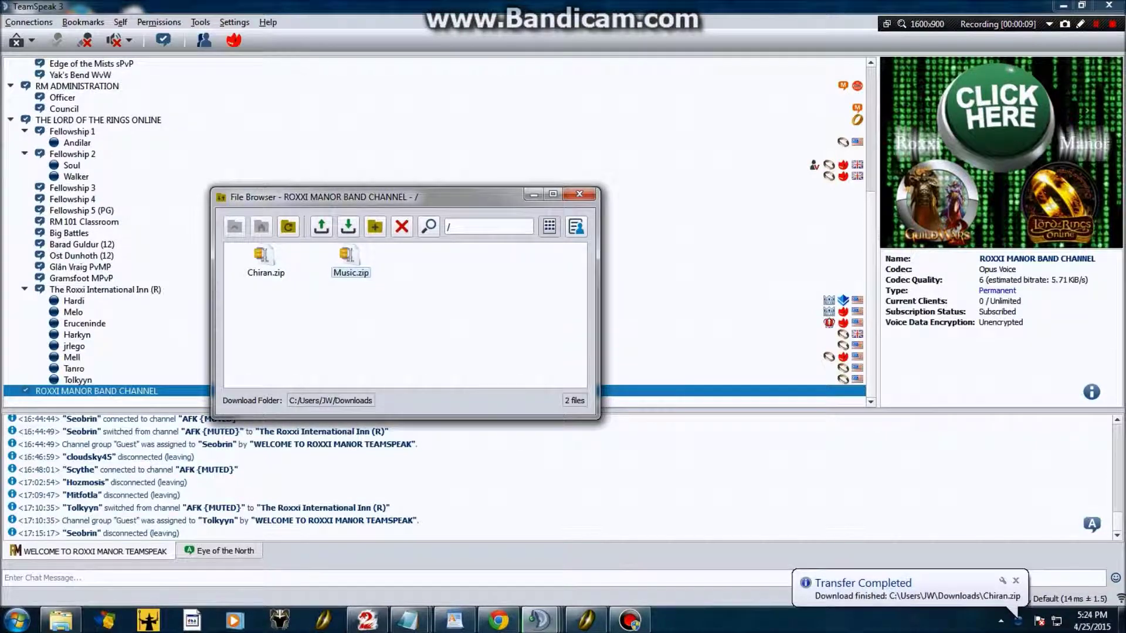
left_click(578, 194)
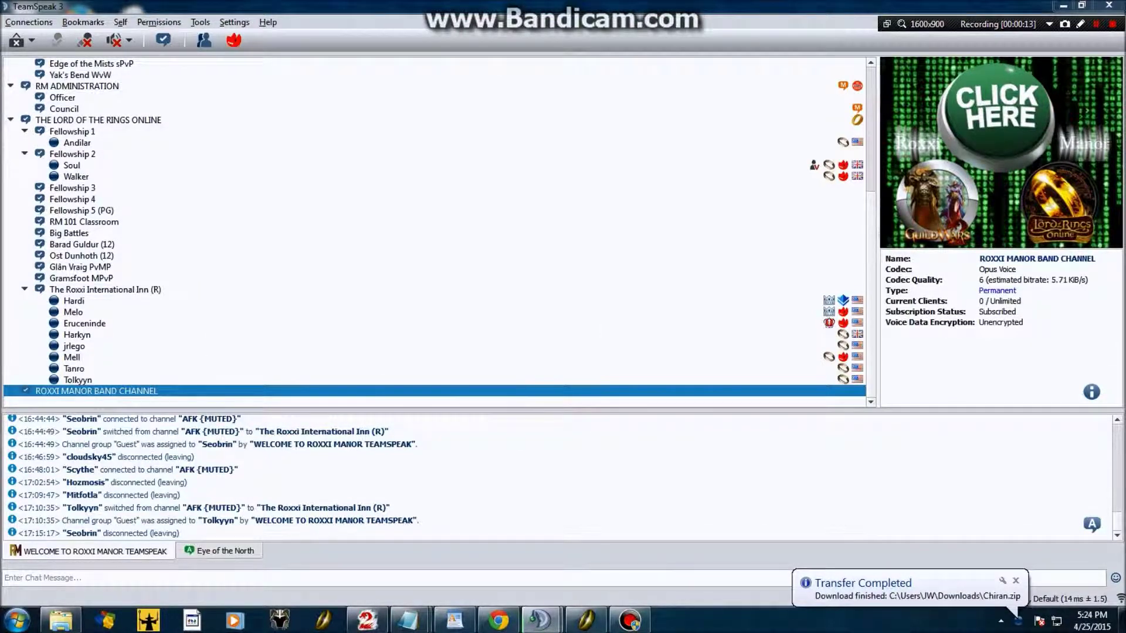
- Switch to Windows Explorer and extract the Chiran archive in Downloads to its own Chiran folder
left_click(1063, 5)
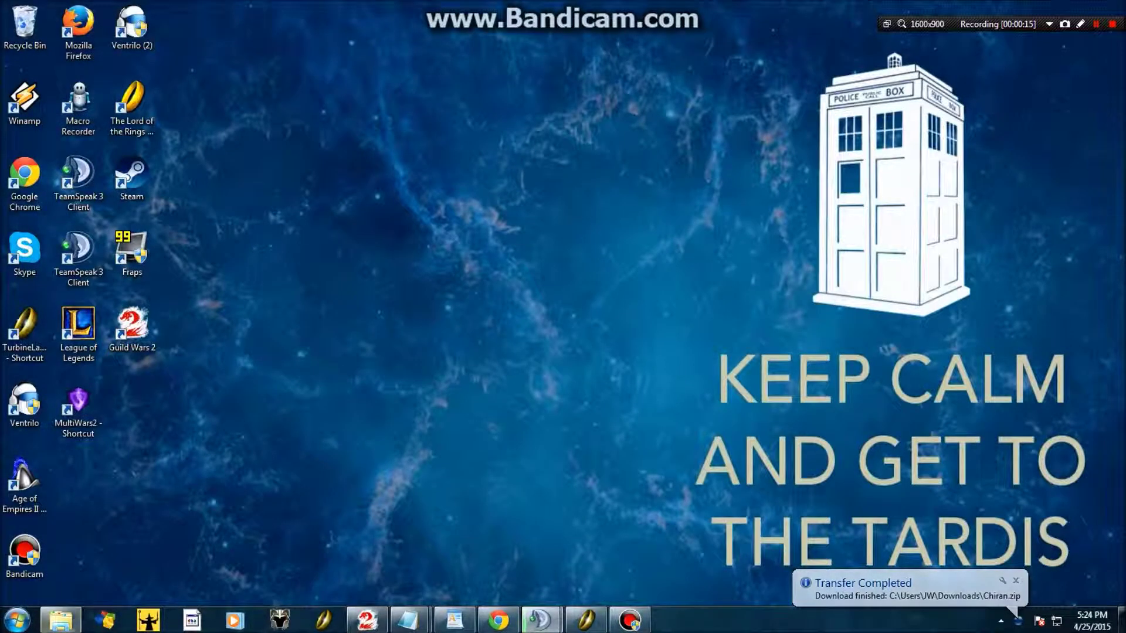
left_click(61, 621)
left_click(278, 206)
right_click(374, 247)
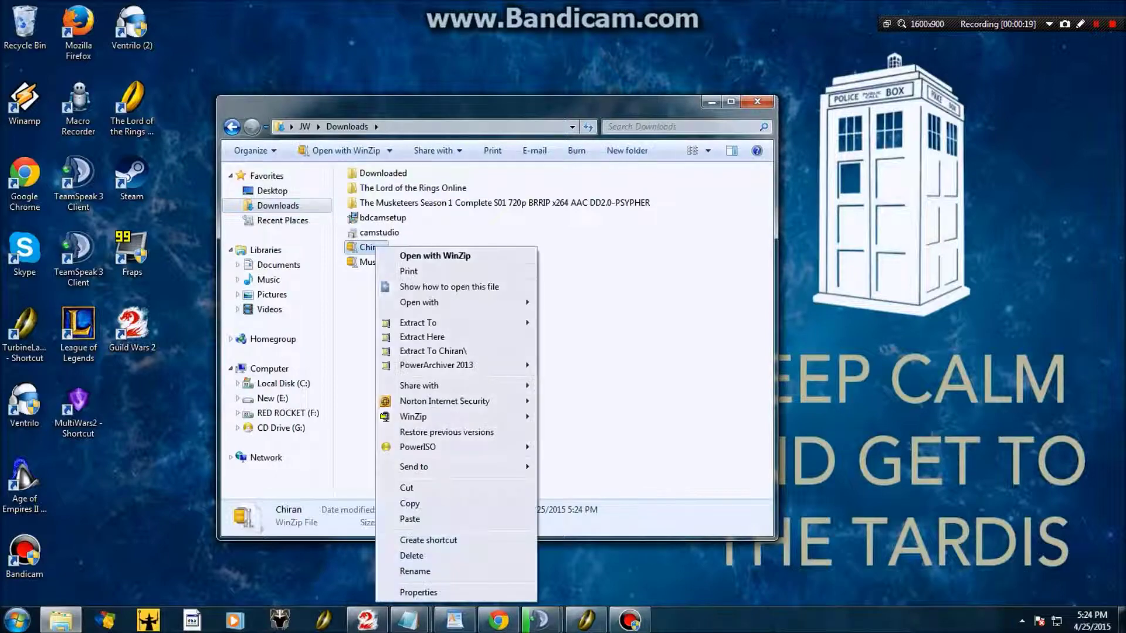
left_click(433, 351)
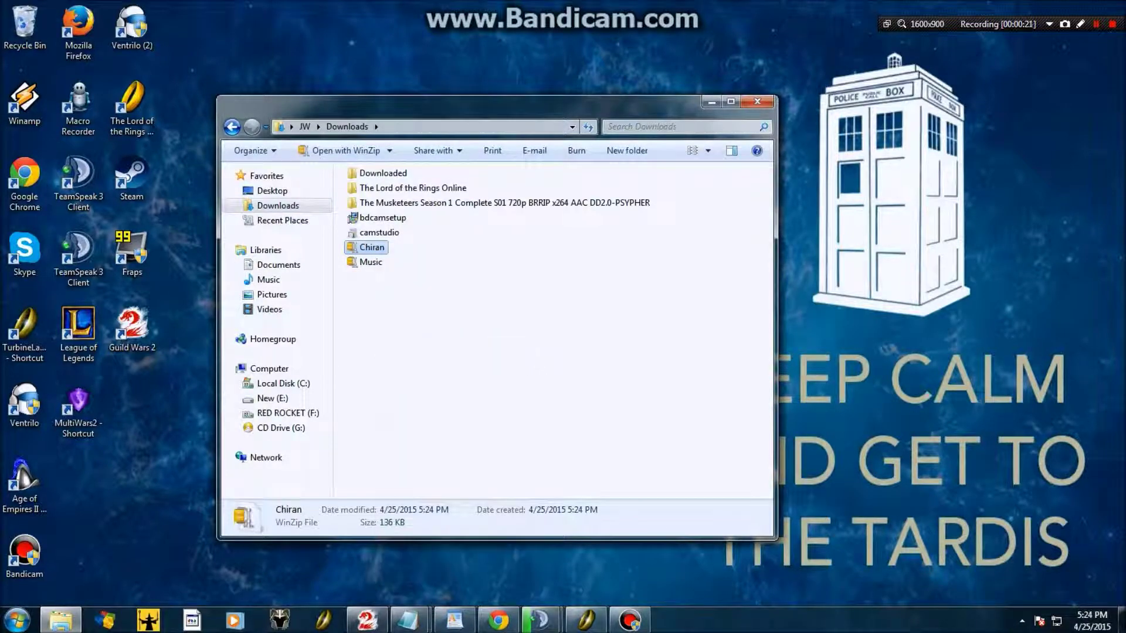
left_click(619, 461)
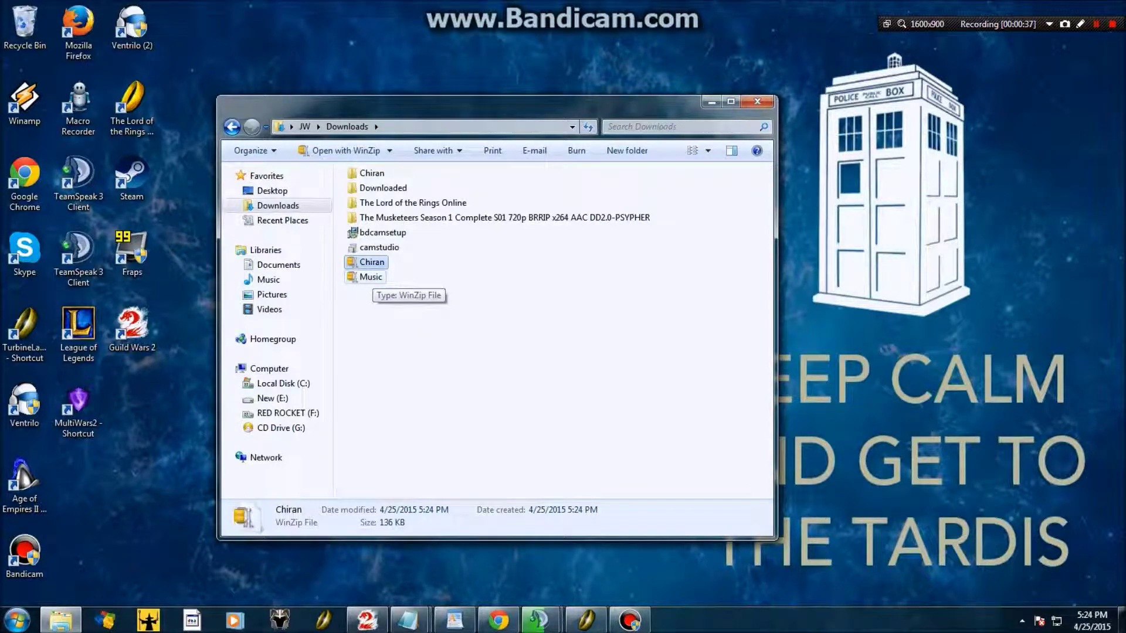
left_click(427, 332)
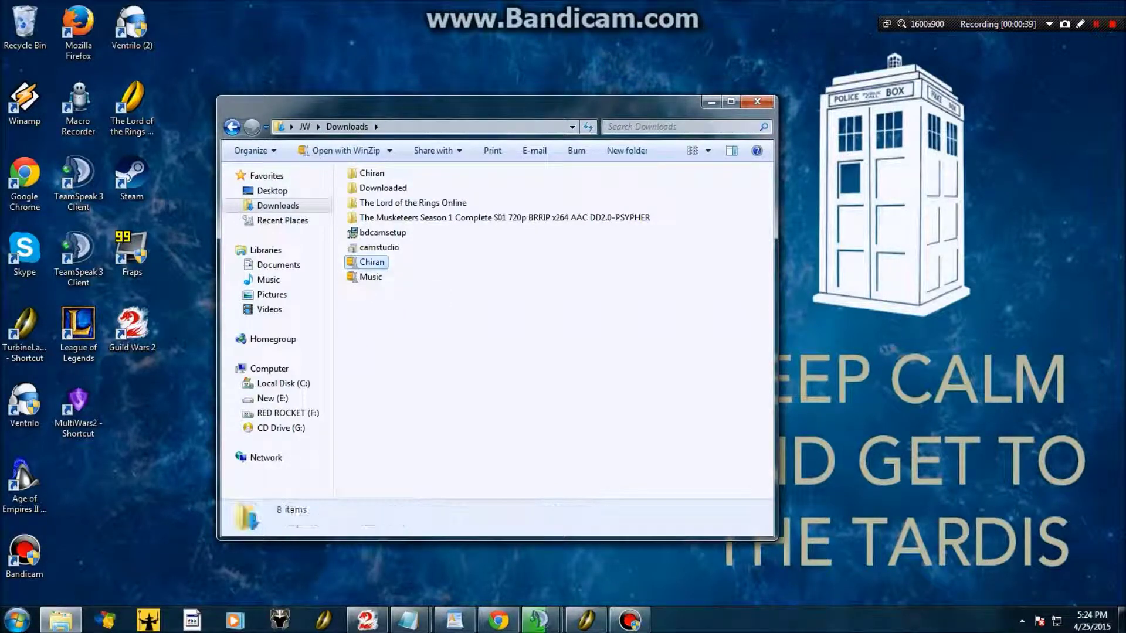
- Extract the Music archive in Downloads to its own Music folder, accepting the PowerArchiver trial
left_click(369, 277)
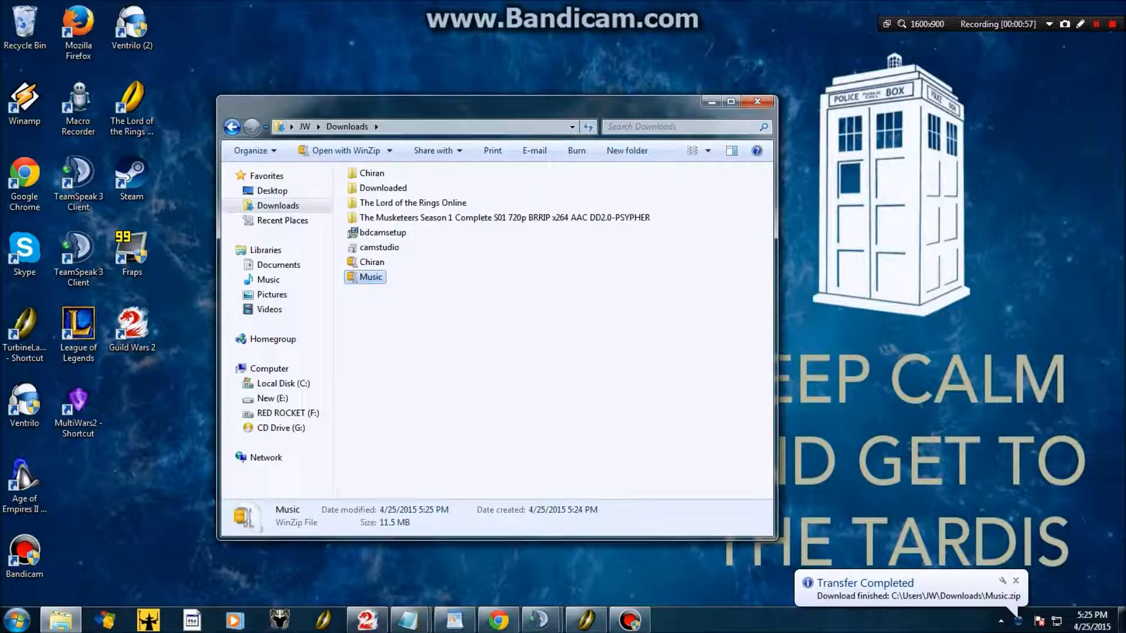
right_click(367, 276)
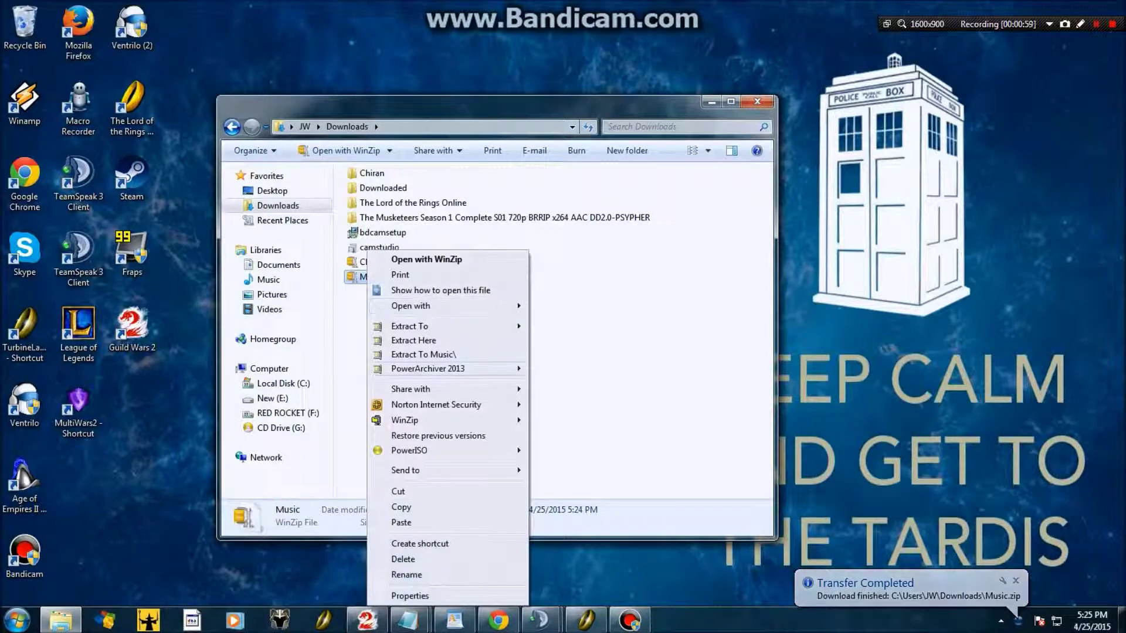
left_click(423, 354)
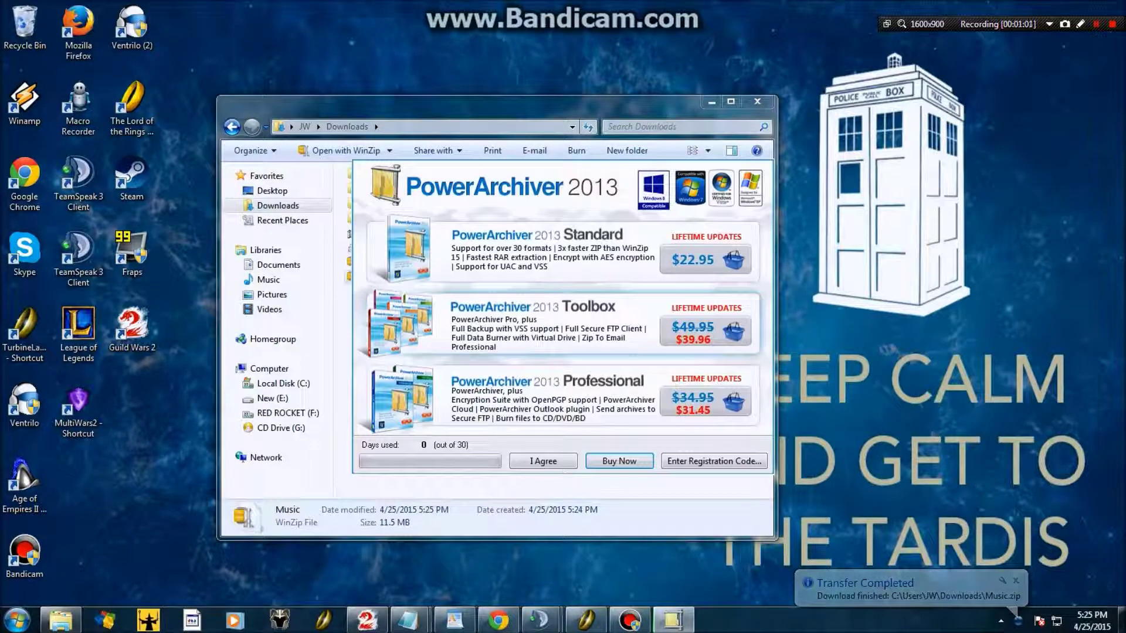
left_click(543, 461)
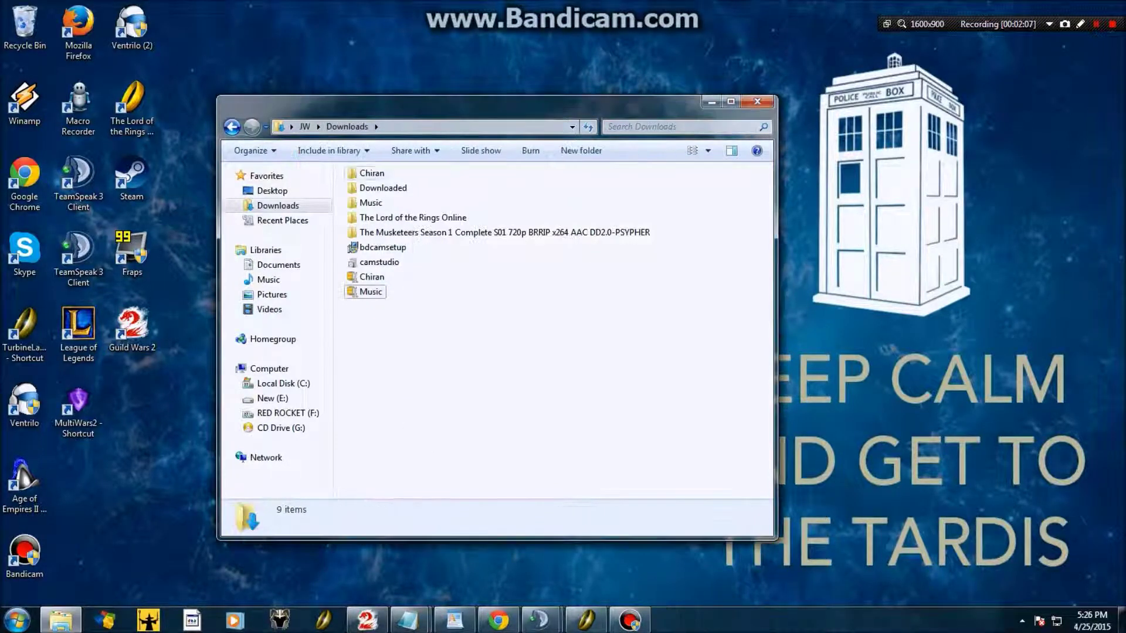
- Move the extracted Chiran folder from Downloads into Documents > The Lord of the Rings Online > Plugins, merging it with the existing Chiran folder
right_click(378, 173)
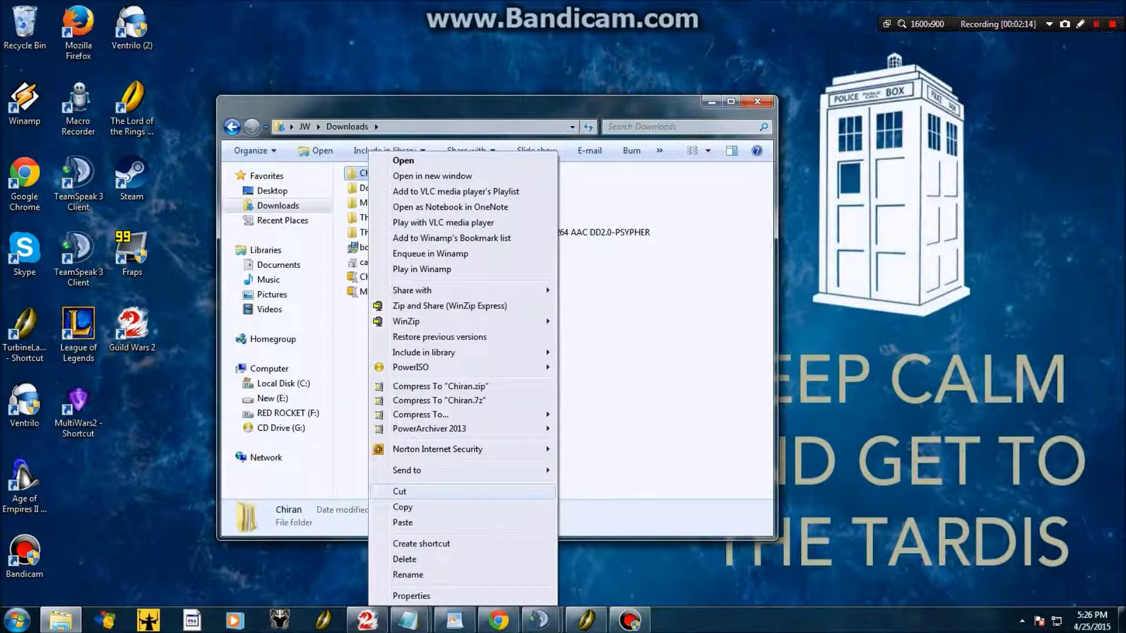
left_click(400, 491)
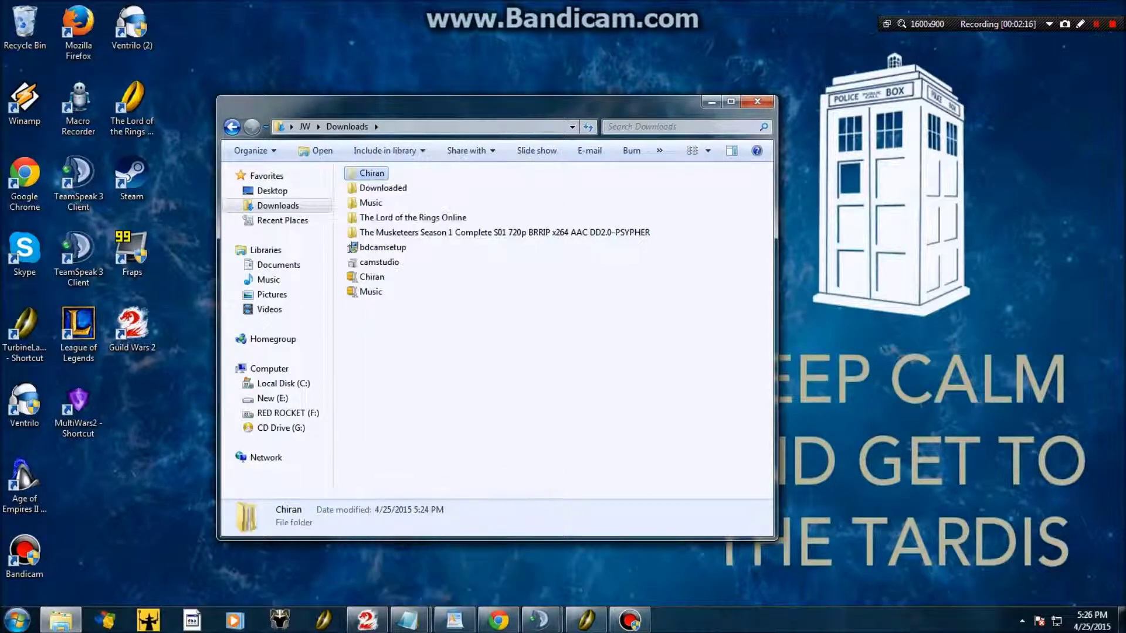
left_click(452, 364)
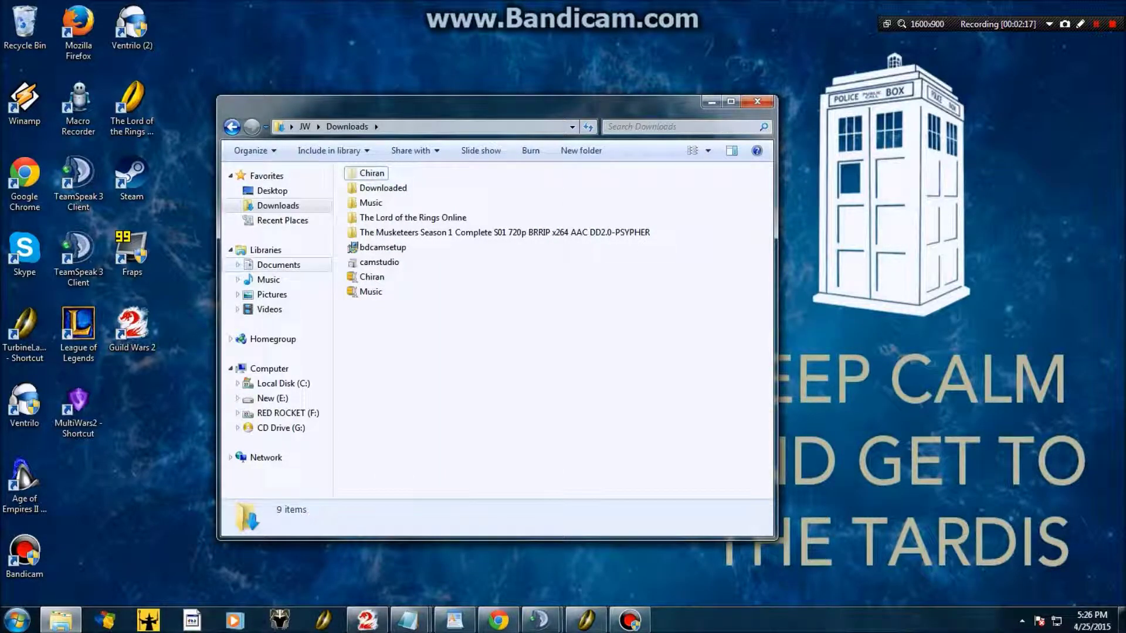
left_click(279, 264)
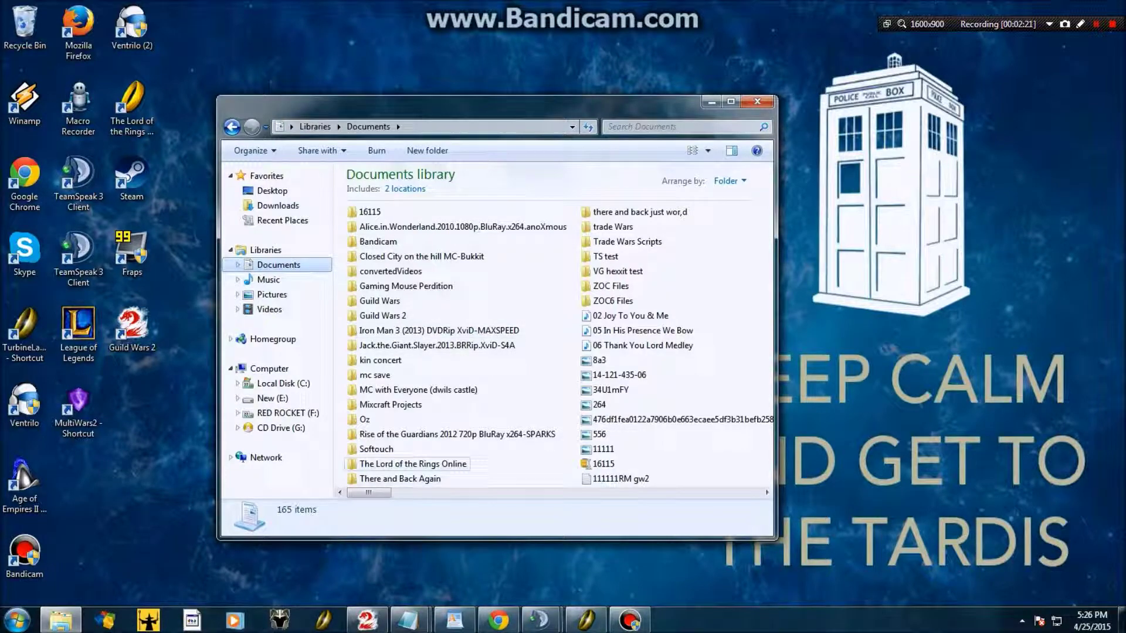
double_click(413, 464)
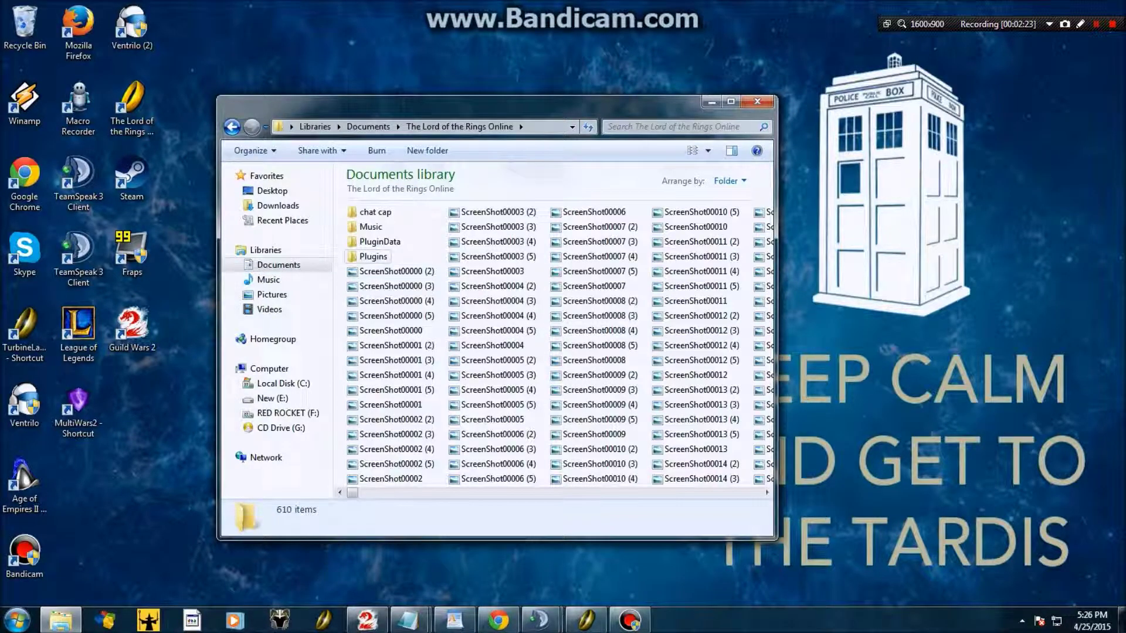
double_click(373, 256)
right_click(534, 285)
left_click(566, 385)
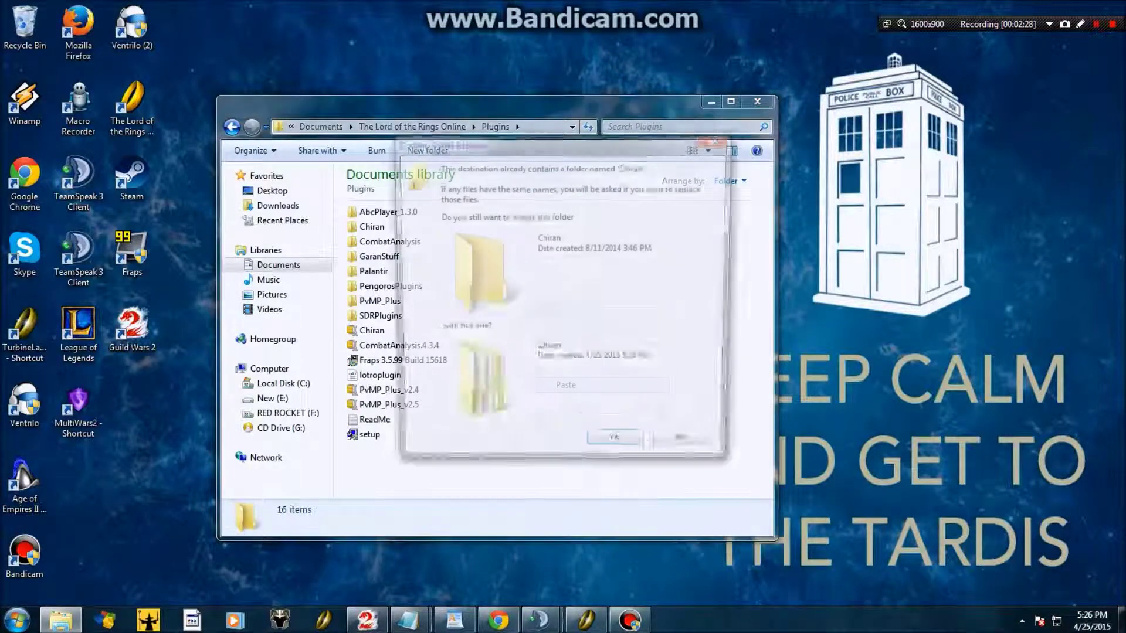
left_click(618, 450)
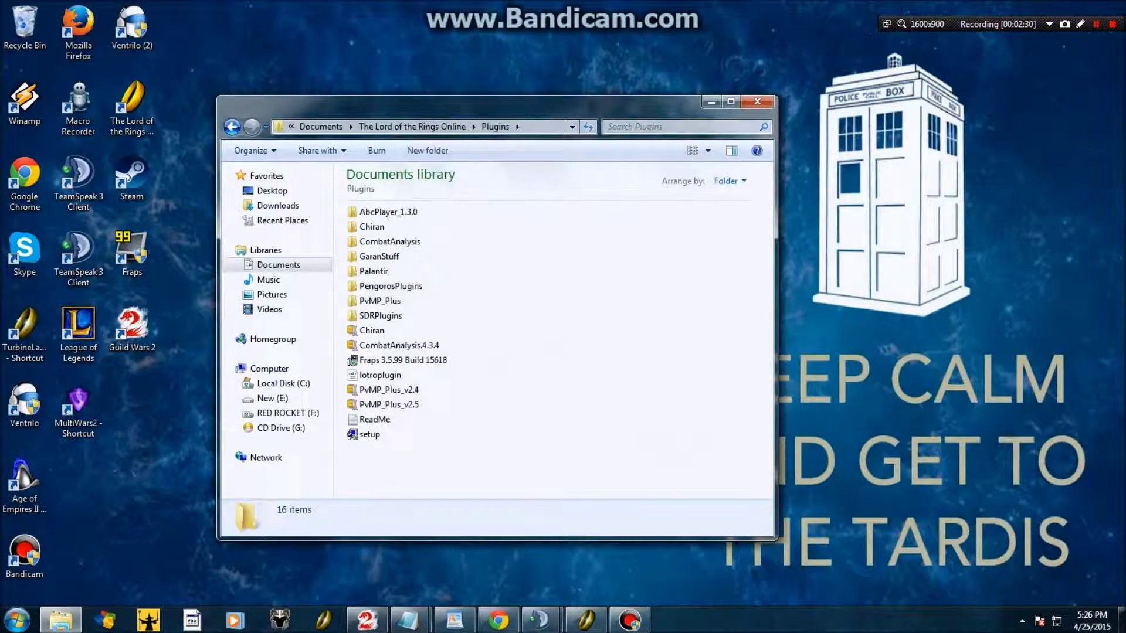
left_click(574, 375)
- Try to move the extracted Music folder from Downloads into Documents > The Lord of the Rings Online
left_click(278, 205)
right_click(366, 188)
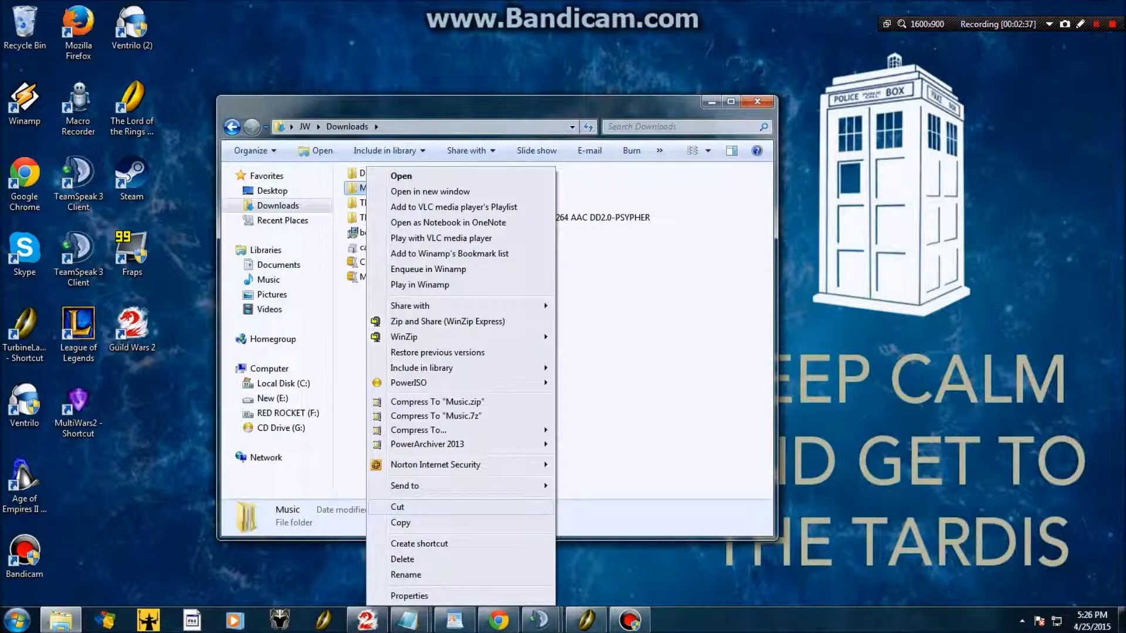
left_click(399, 506)
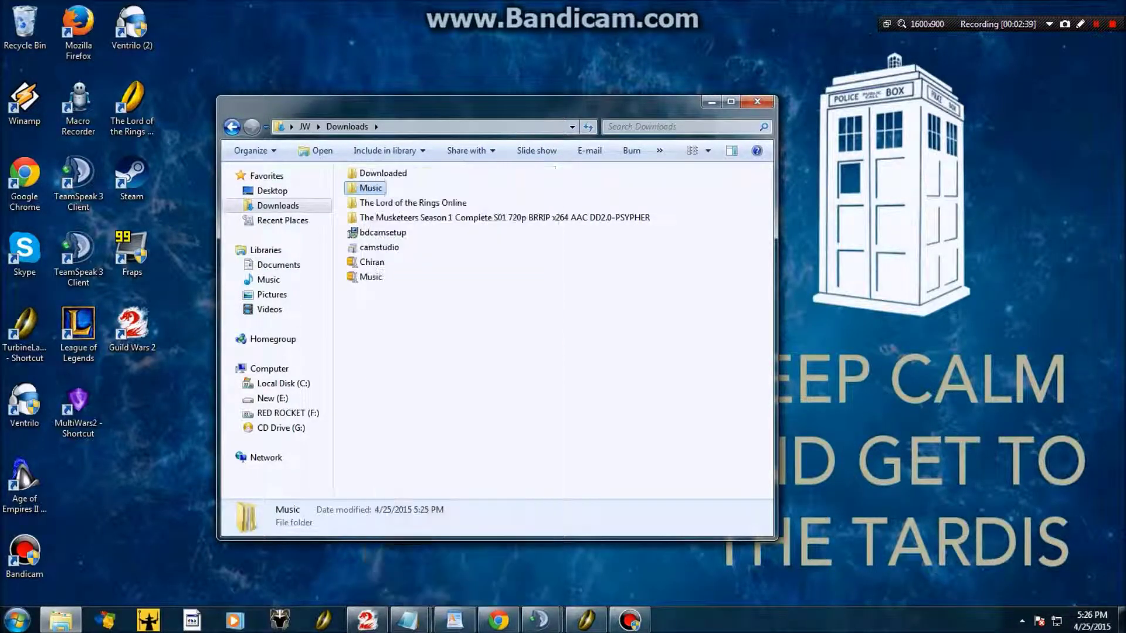
left_click(278, 265)
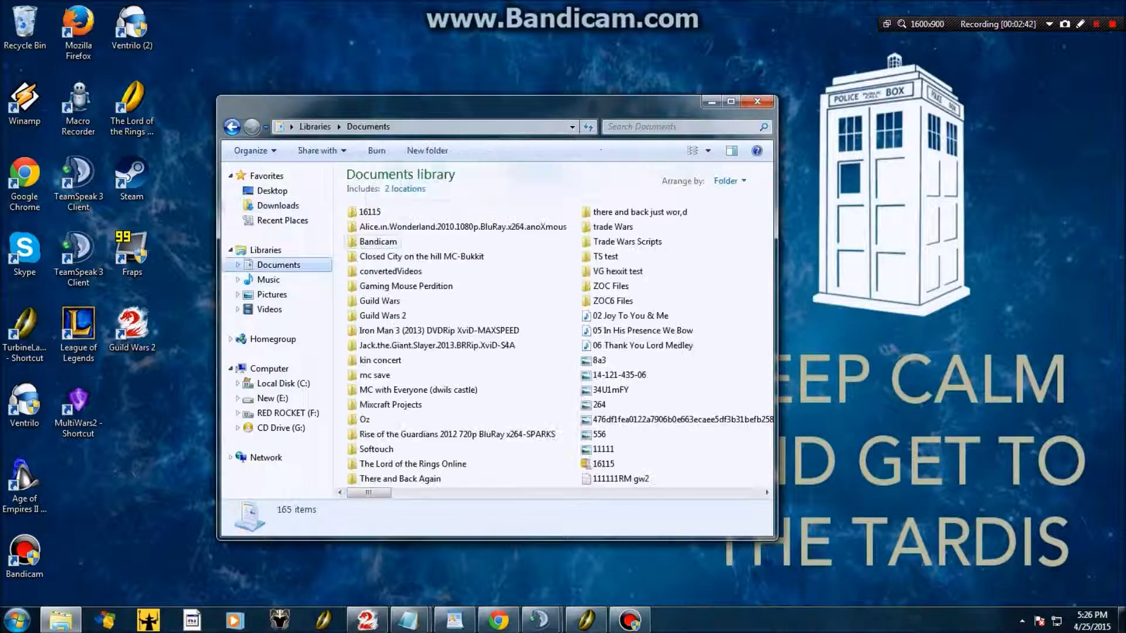
double_click(413, 464)
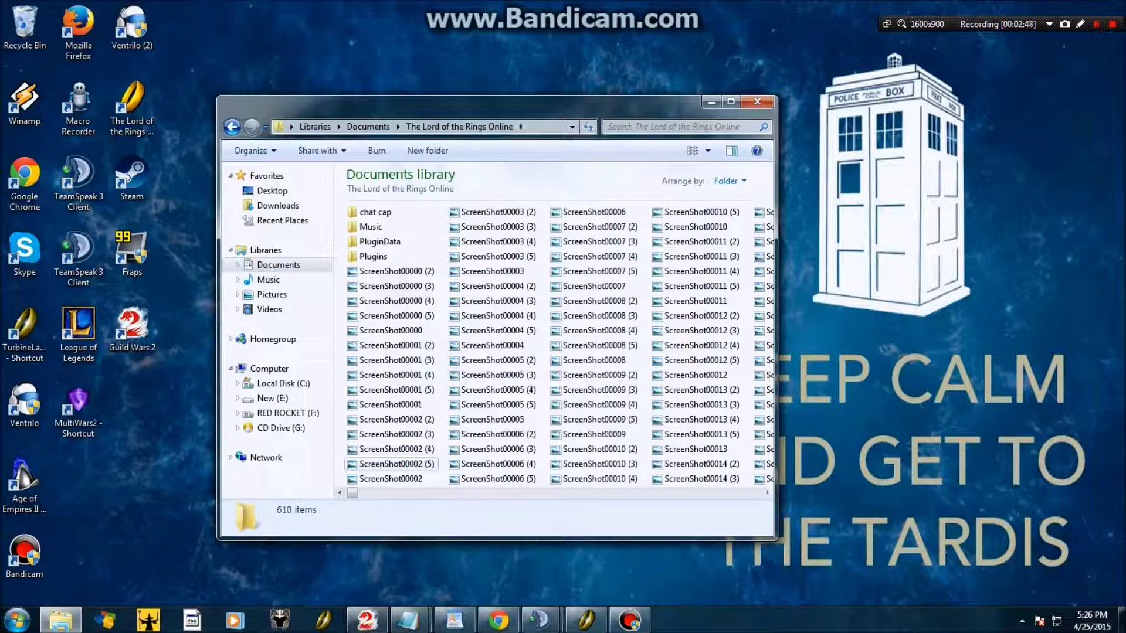
right_click(427, 233)
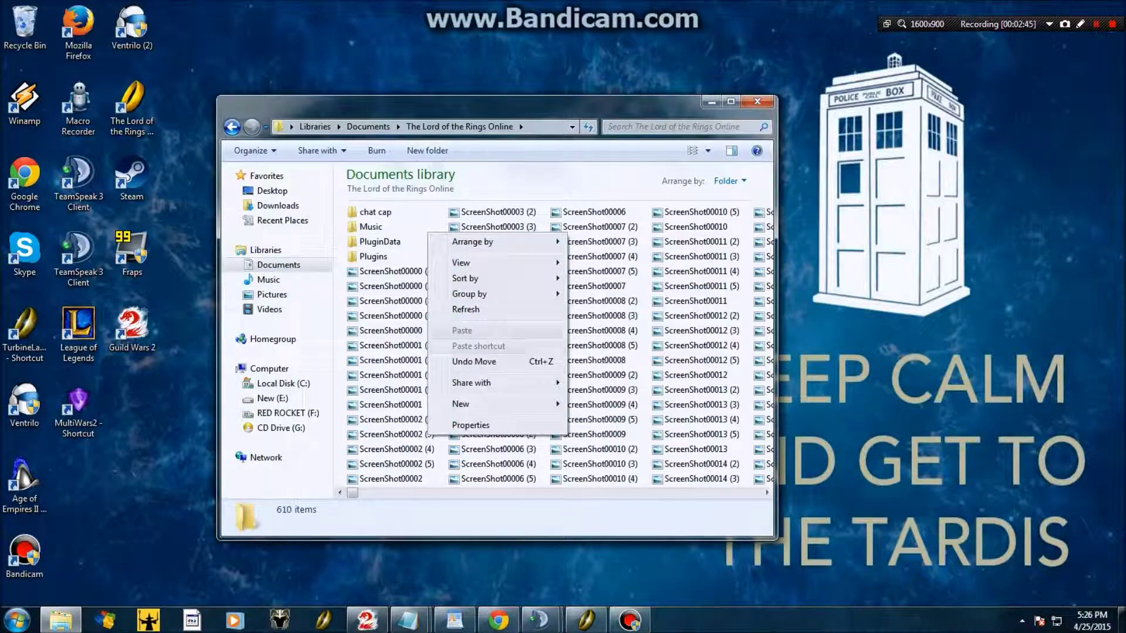
key("Escape")
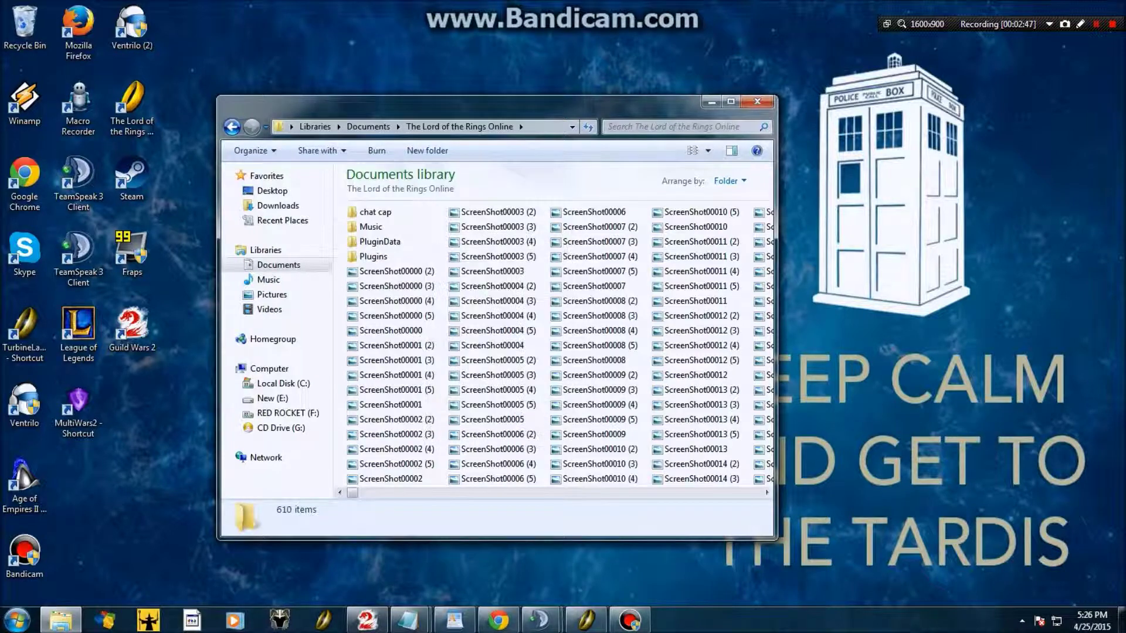
- Run SongbookFiller from the Chiran folder inside Plugins and activate its LOTRO user name entry
double_click(373, 256)
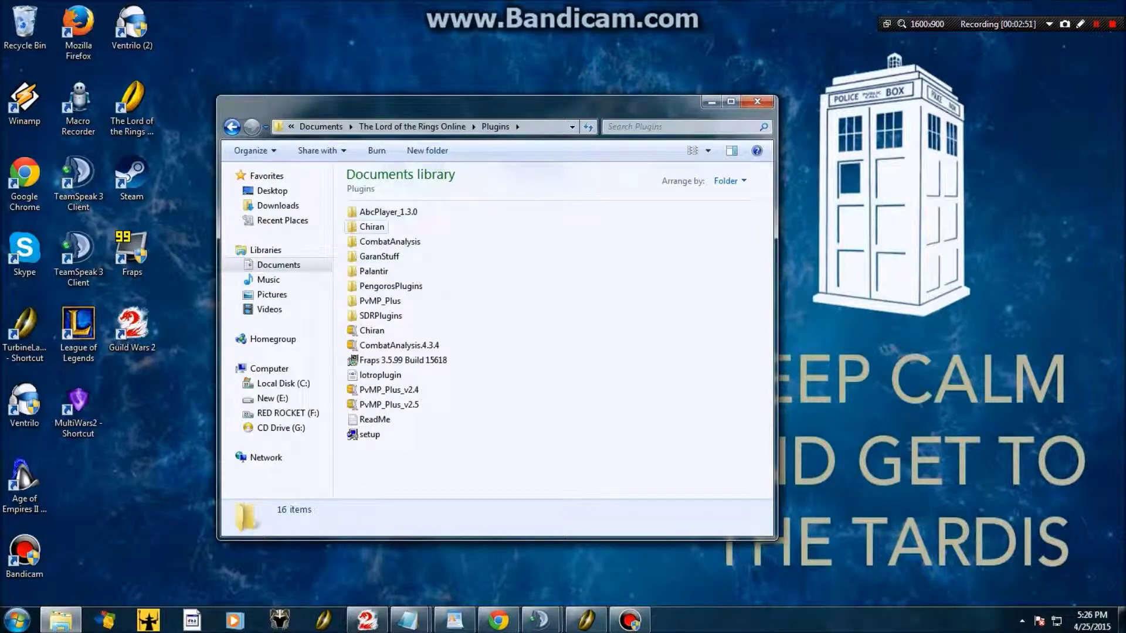
double_click(372, 226)
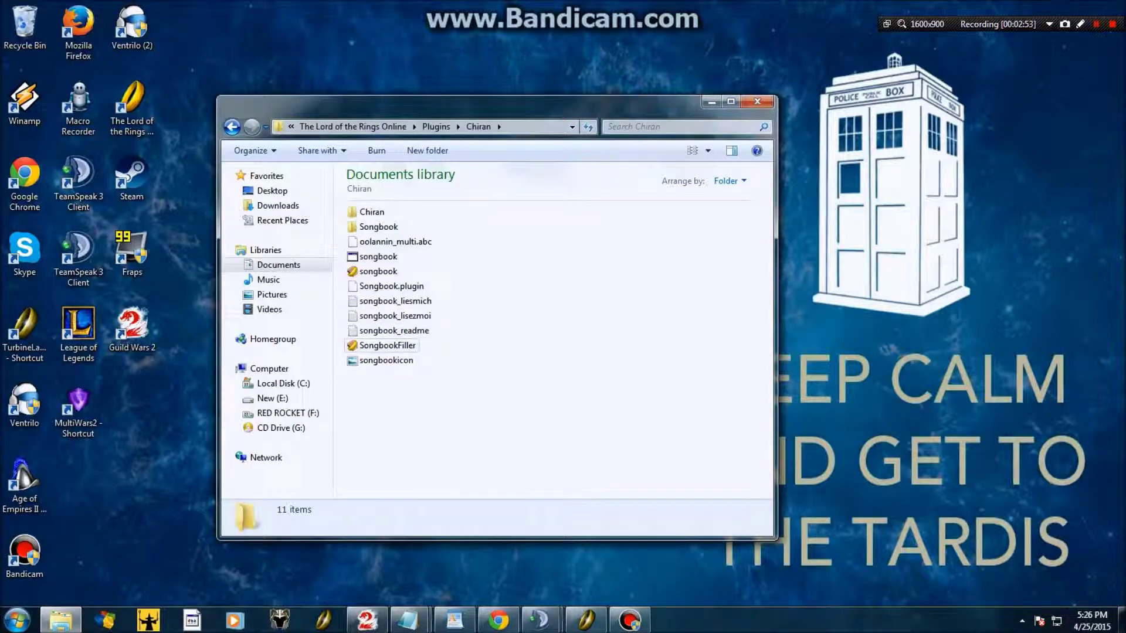
left_click(387, 346)
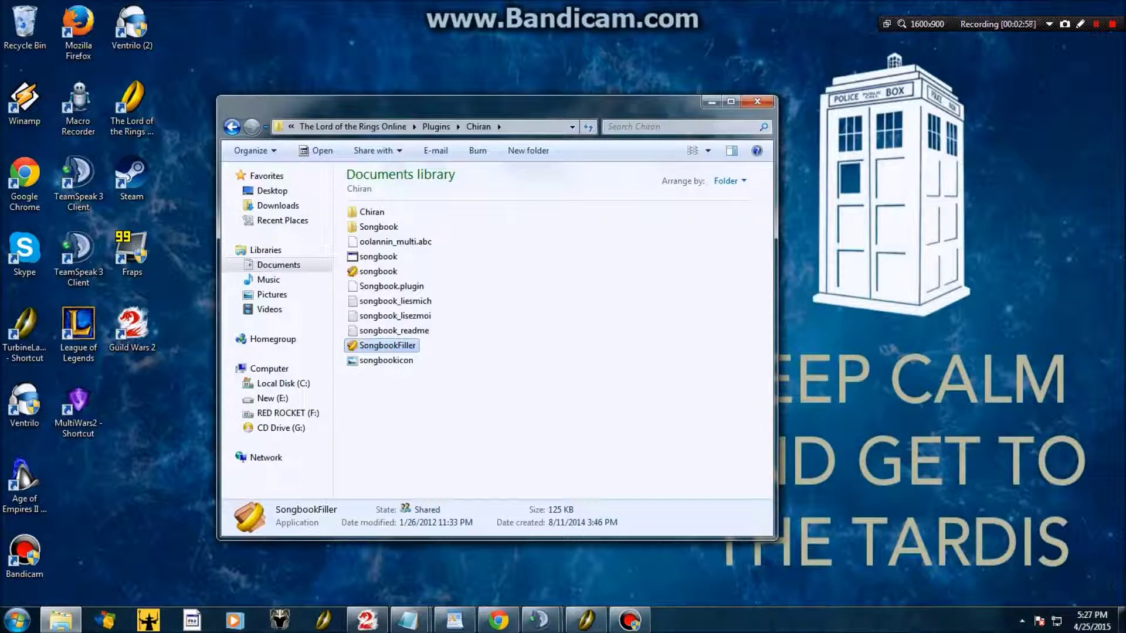
left_click(269, 230)
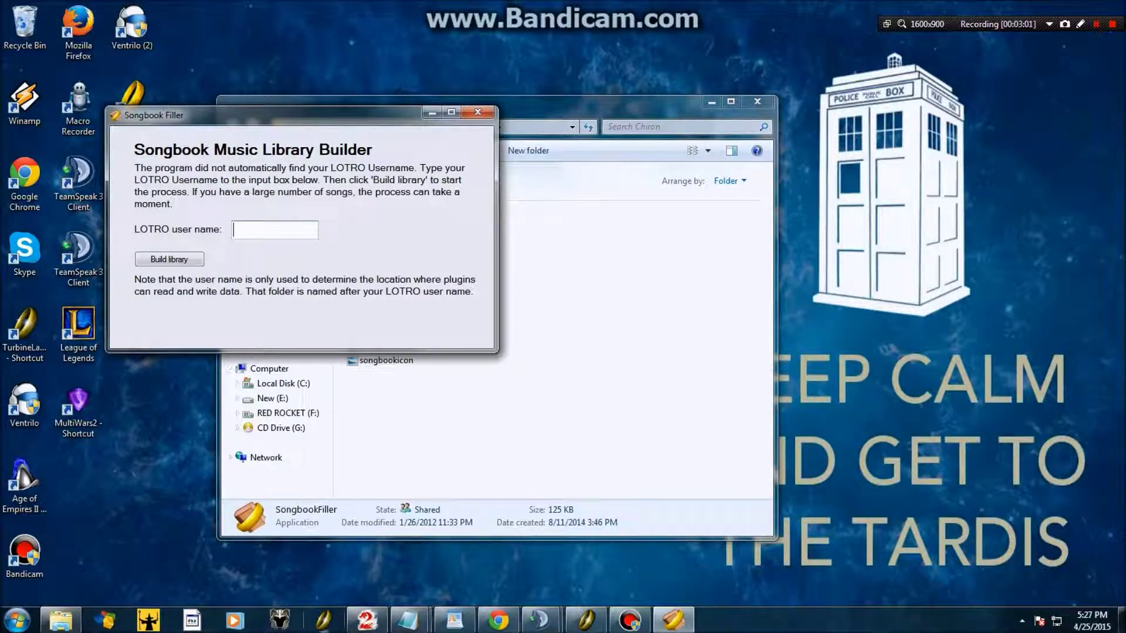
- Copy the account username from the Lord of the Rings Online launcher into Songbook Filler and build the song library
left_click(324, 621)
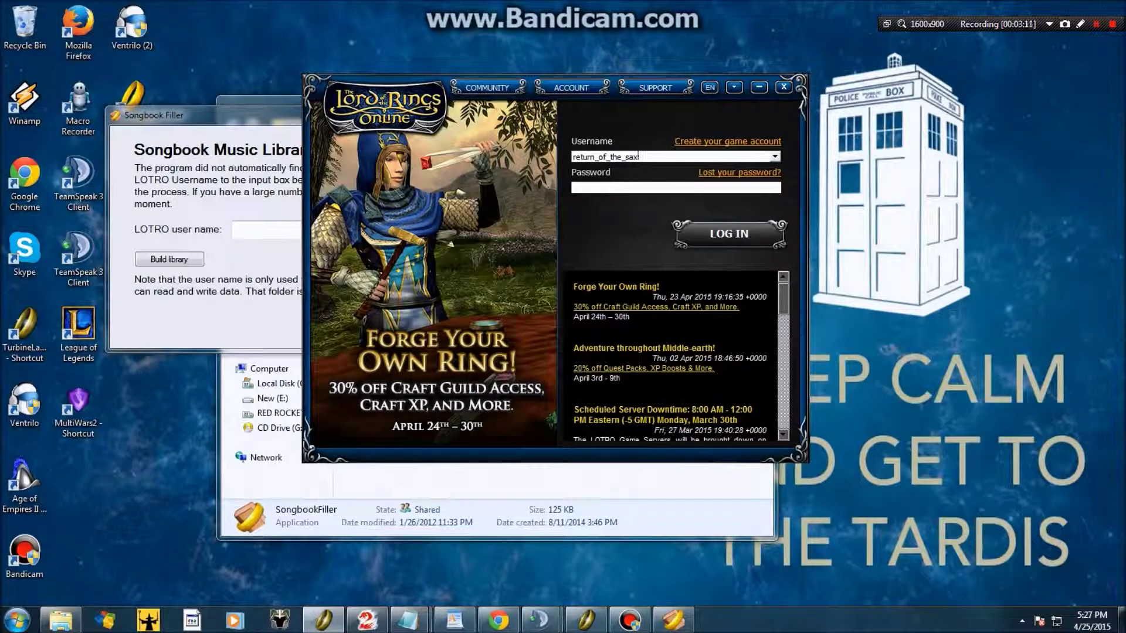
left_click_drag(638, 157, 575, 157)
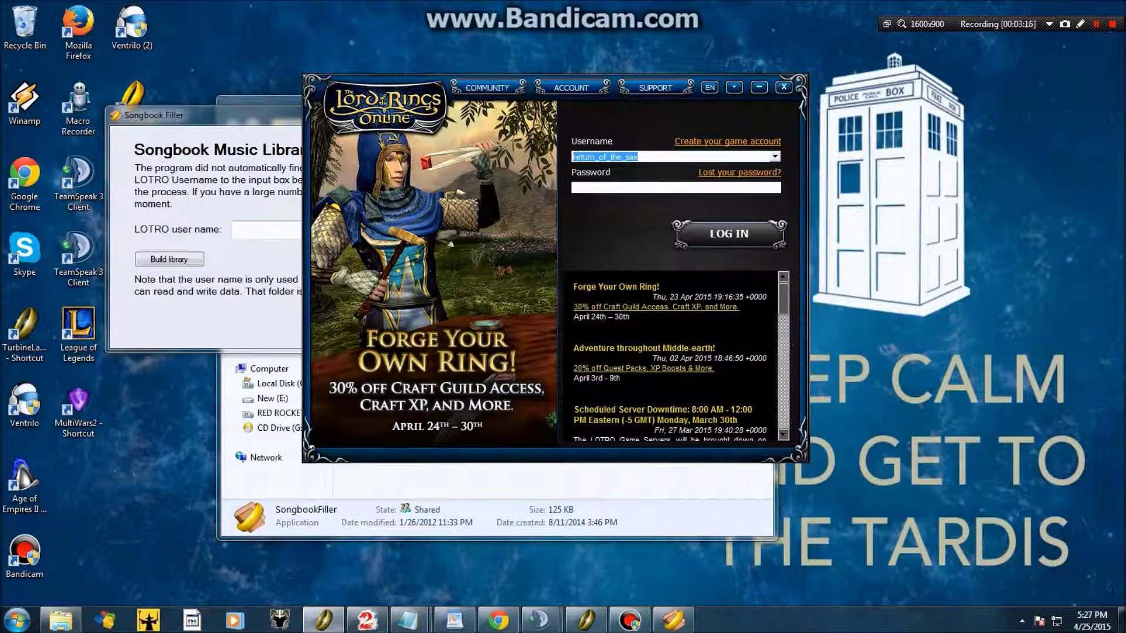
left_click(784, 87)
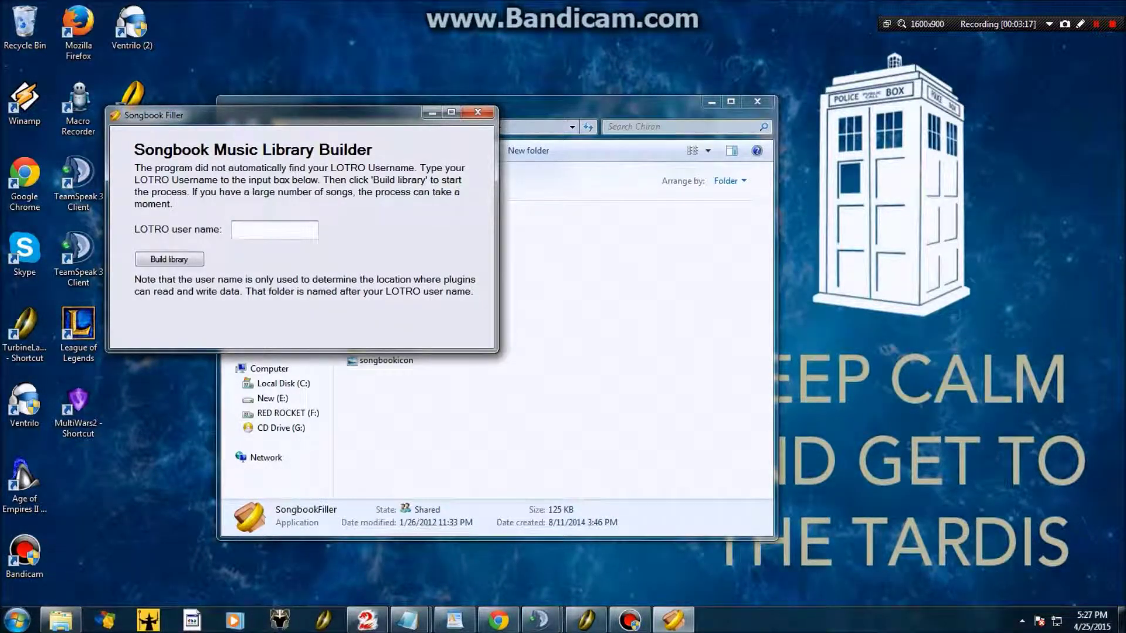
key("ctrl+v")
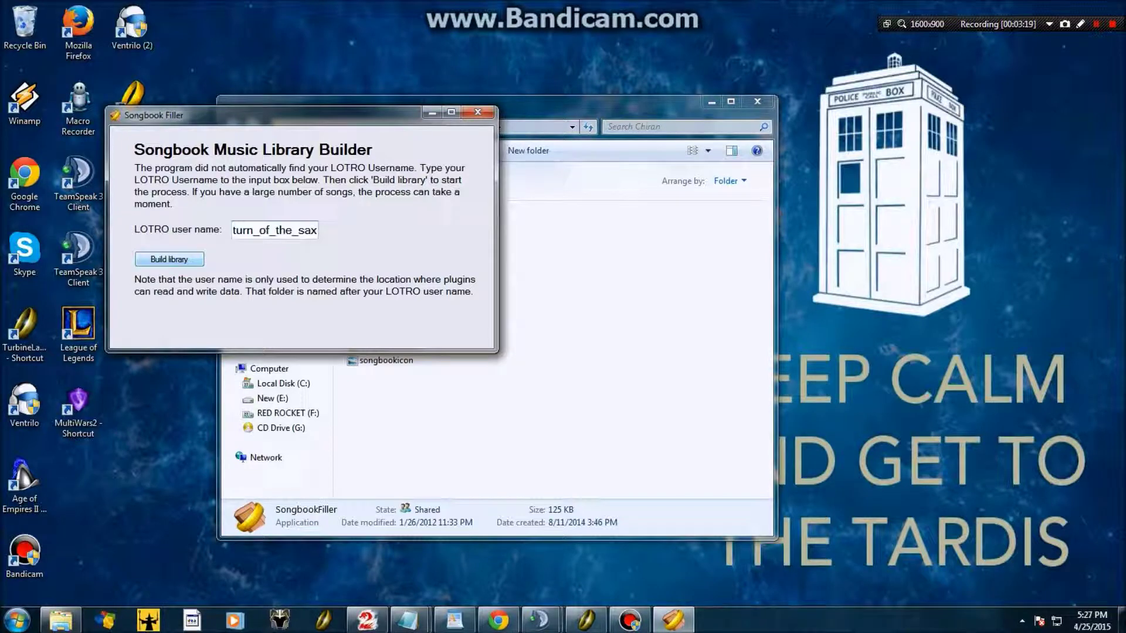
key("Return")
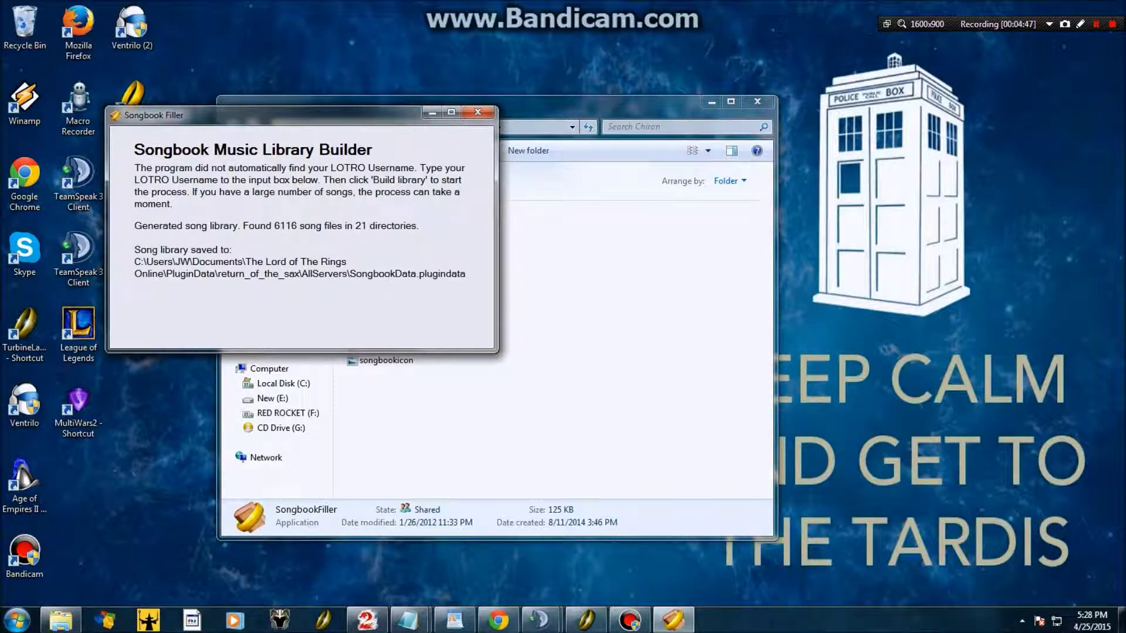
- Close Songbook Filler and the Chiran folder window, and switch to the running The Lord of the Rings Online game
left_click(477, 112)
left_click(545, 270)
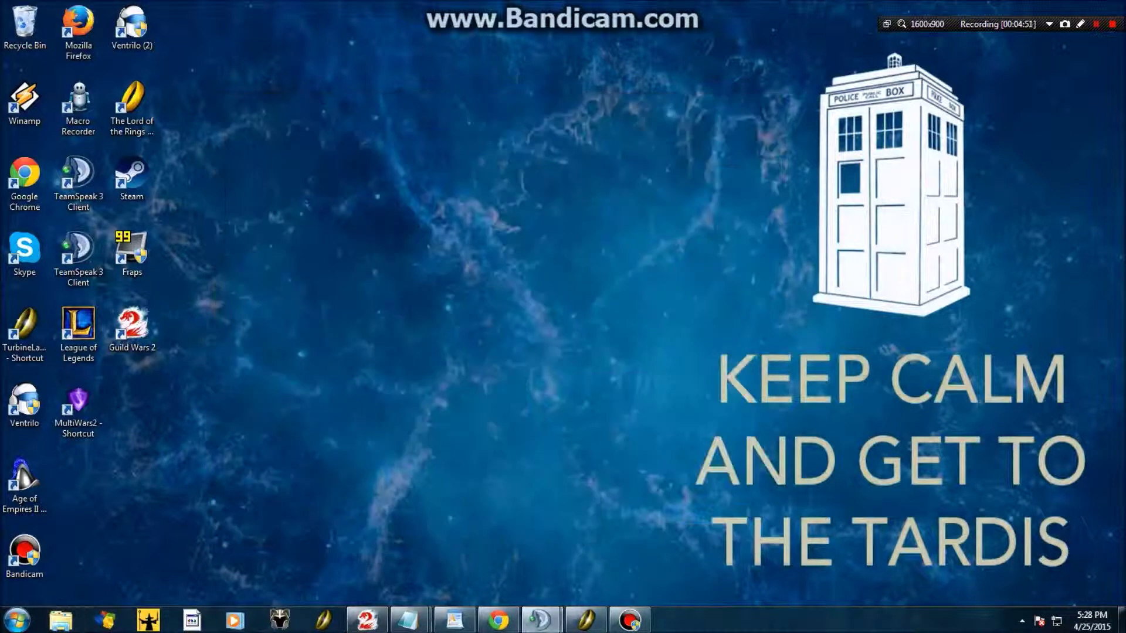
left_click(585, 620)
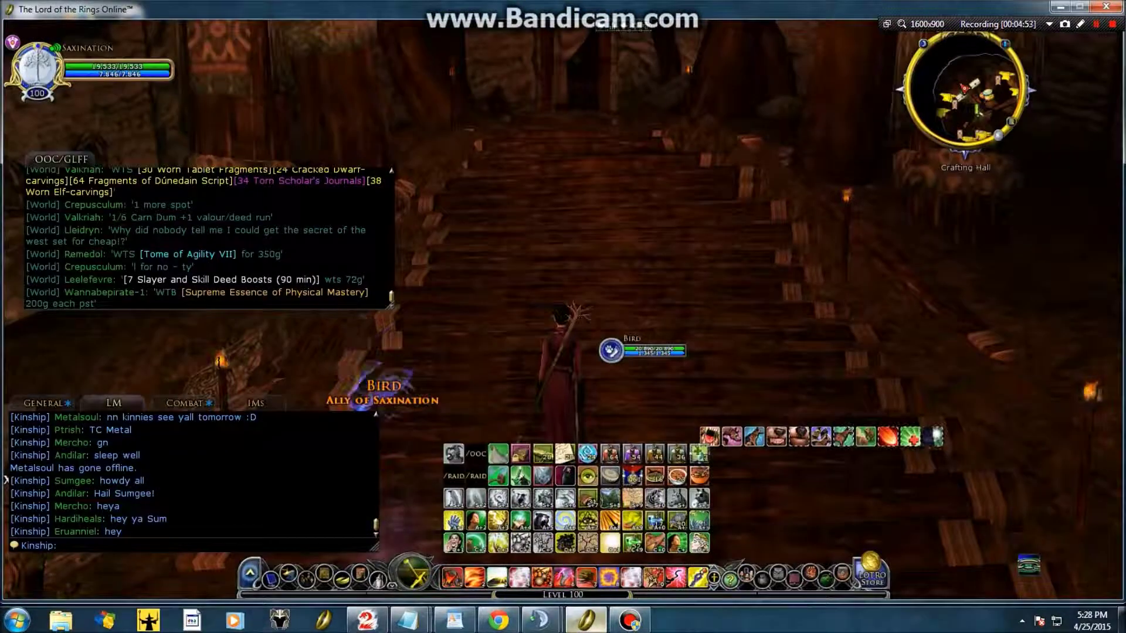
- Run the chat commands /plugins refresh and /plugins load songbook to refresh the plugin list and load Songbook
type("/")
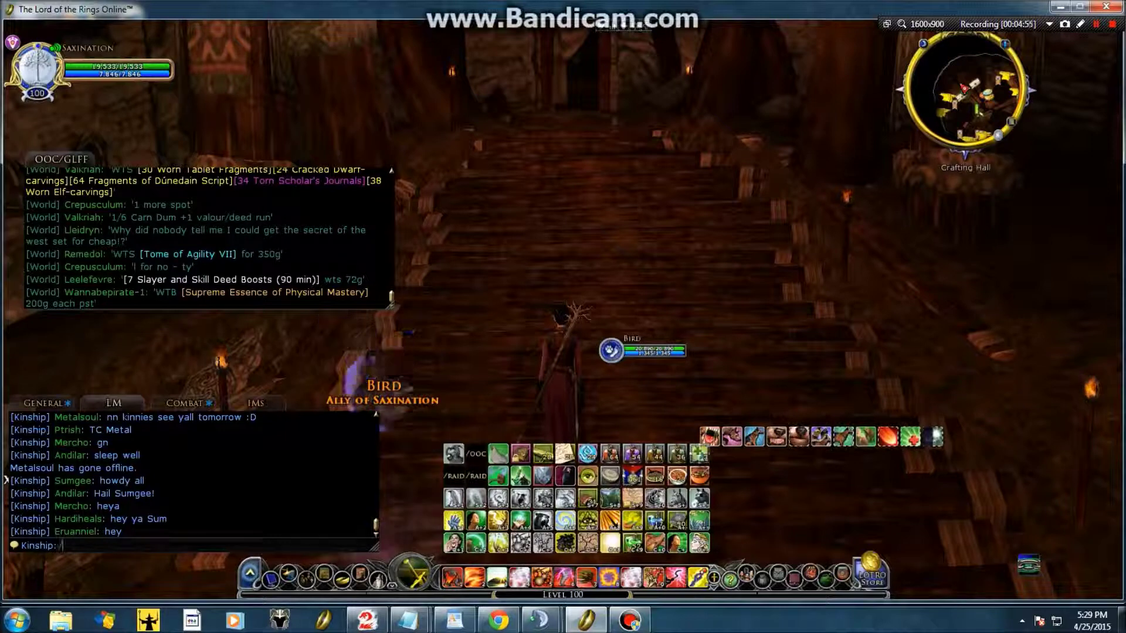
type("plugins refresh")
key("Return")
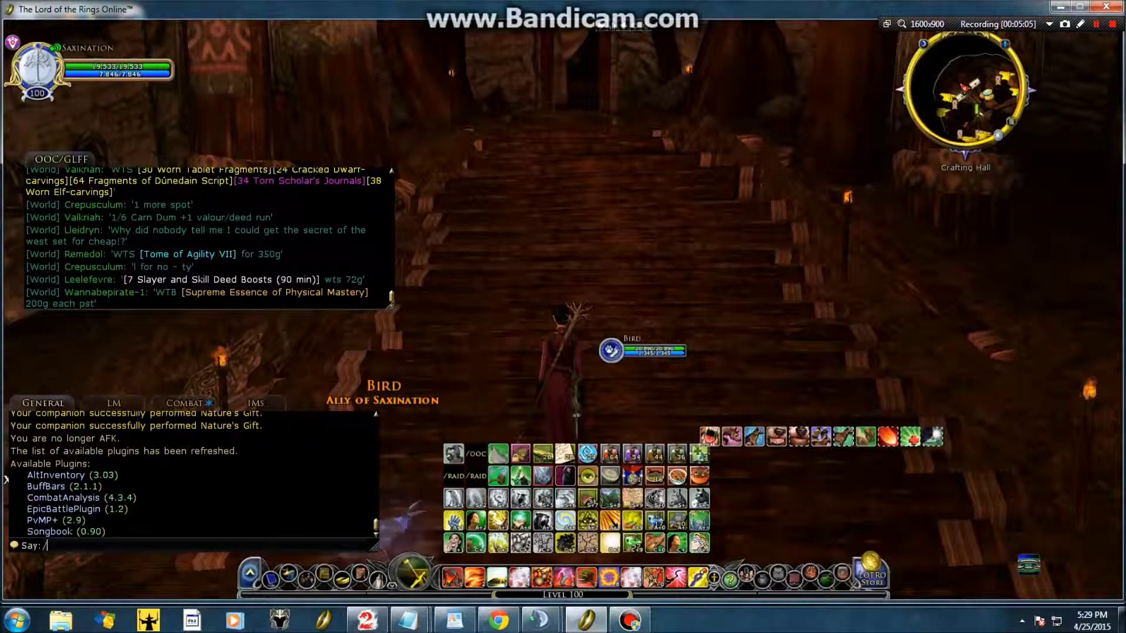
type("/plugins load songbook")
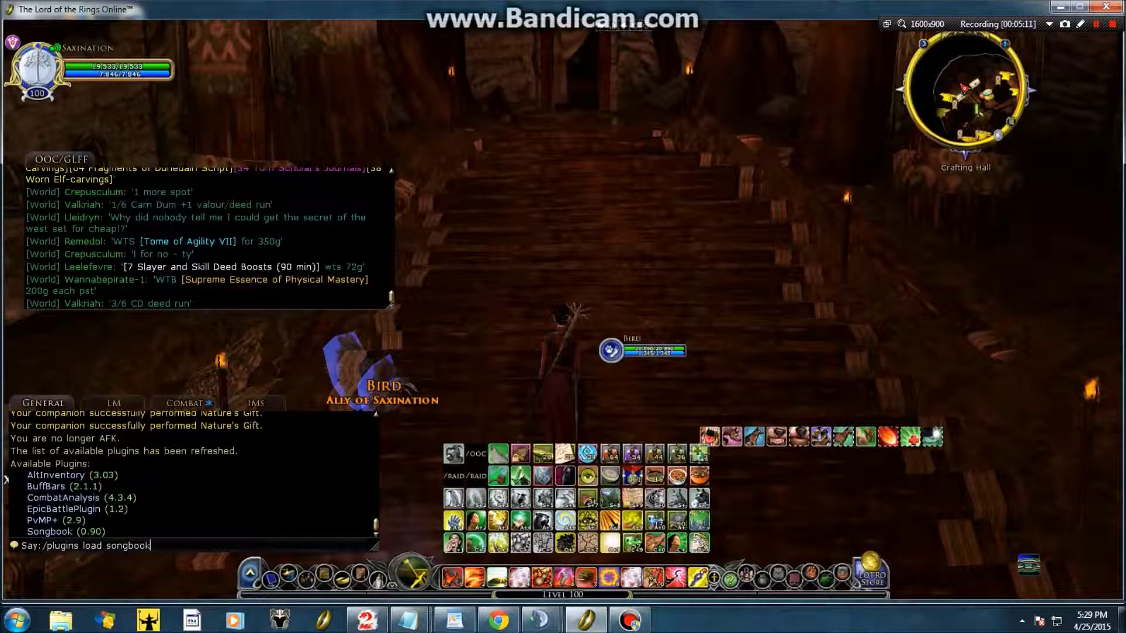
key("Return")
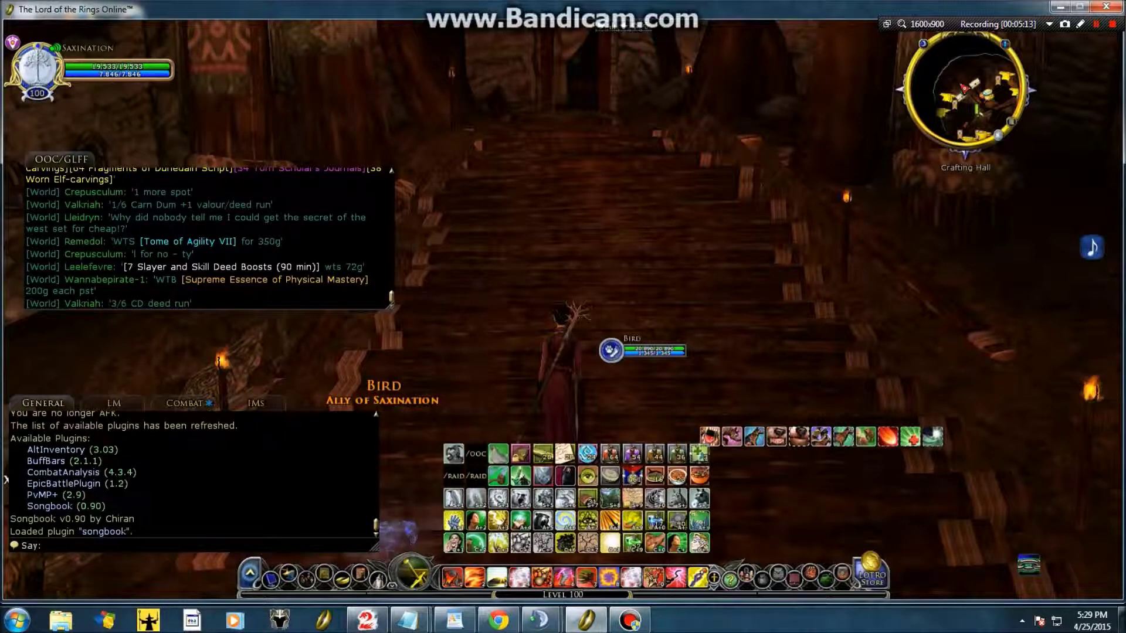
- Open the Songbook window, look through the songs in the Kin Concert May 2015 directory, and return to the main directory list
left_click(1092, 247)
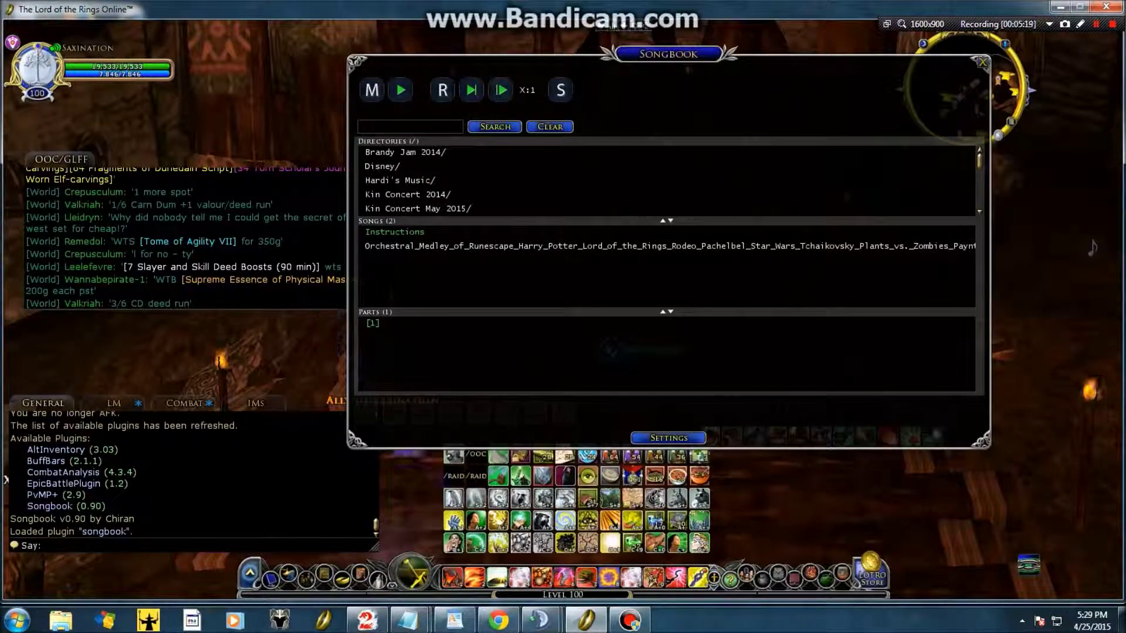
scroll(669, 180, "down", 3)
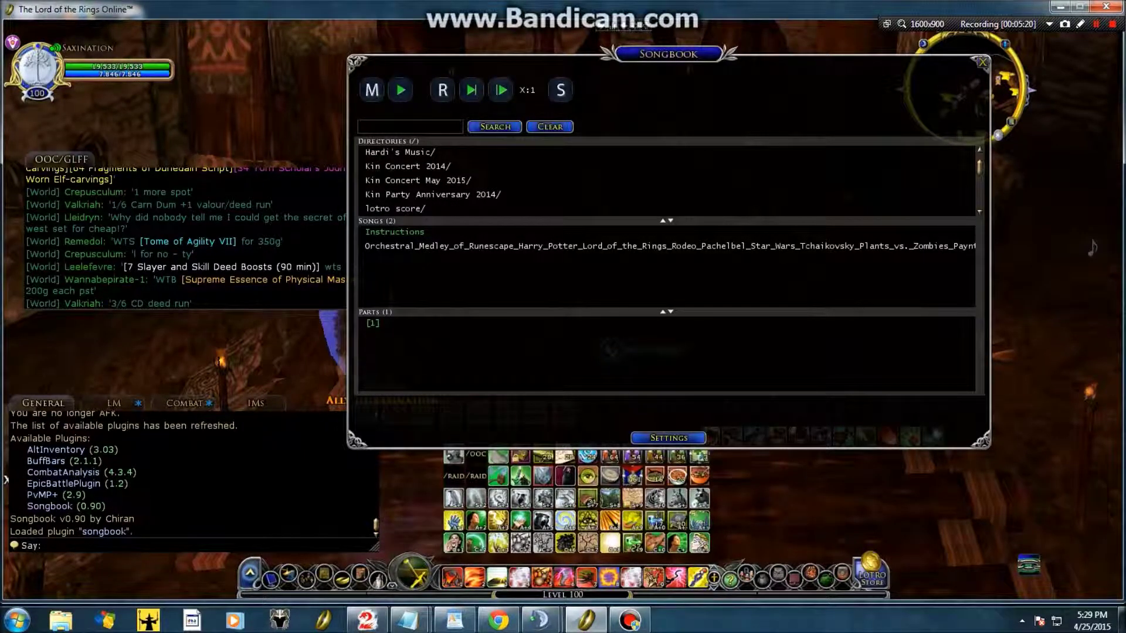
left_click(418, 167)
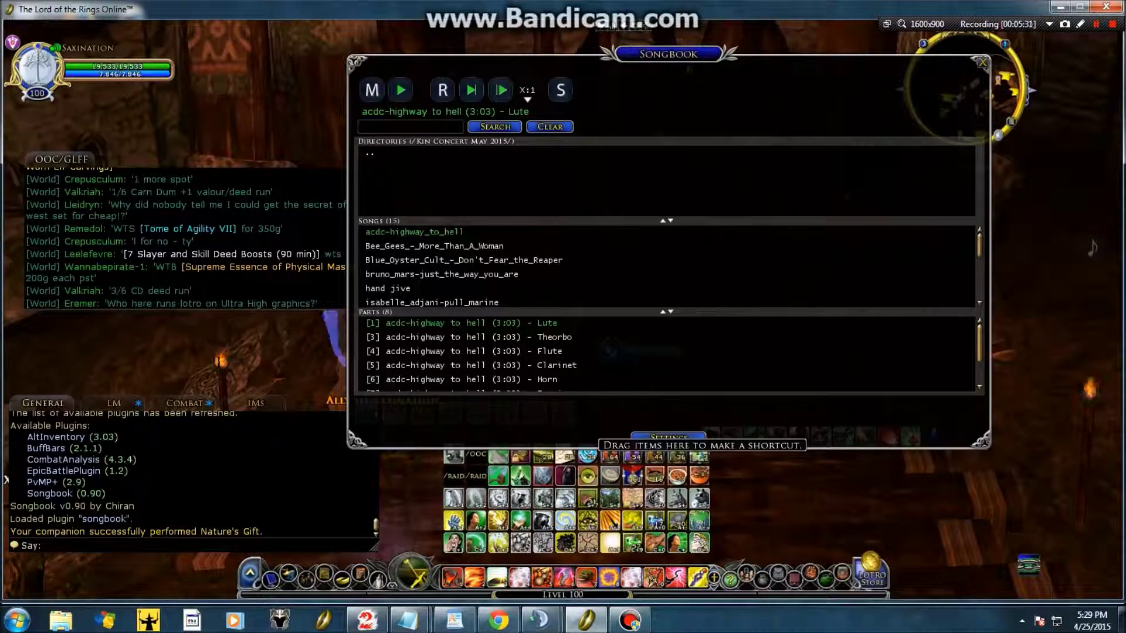
scroll(667, 267, "down", 3)
scroll(666, 267, "up", 3)
left_click(369, 153)
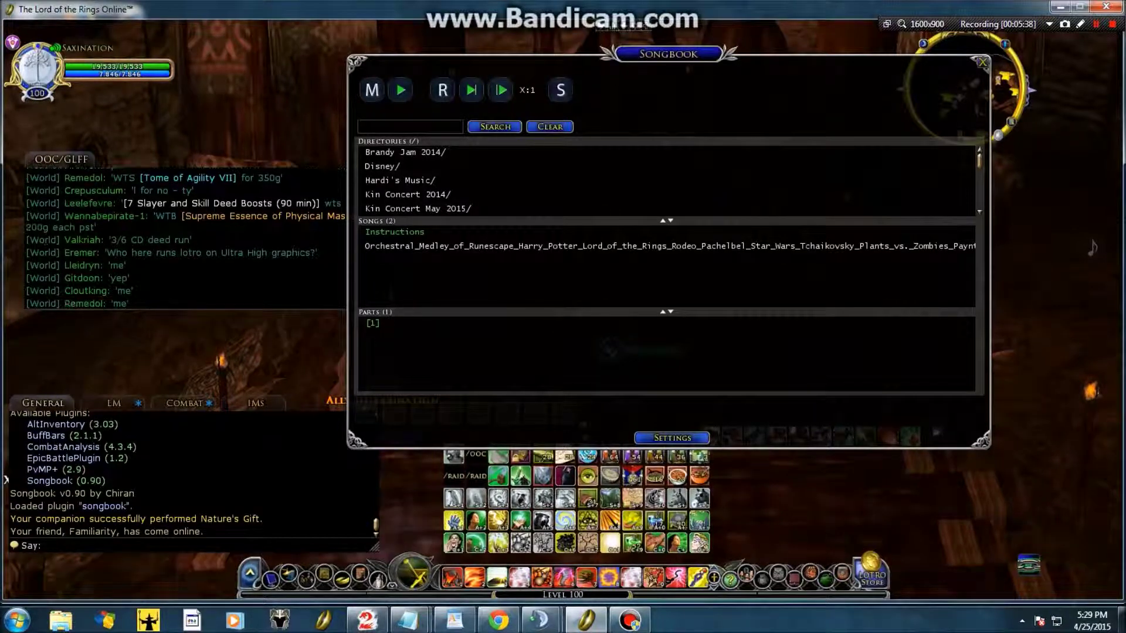
- View the song 111drumrboy in the Hardi's Music directory, return to the main directory list, and close the Songbook window
left_click(400, 180)
left_click(391, 246)
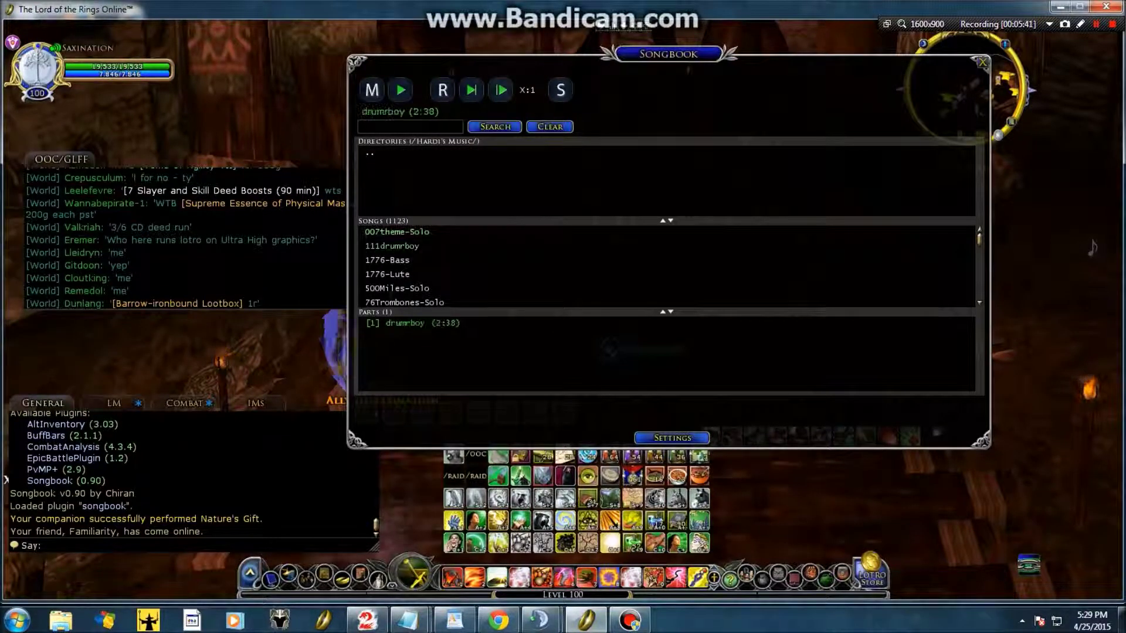
left_click(370, 154)
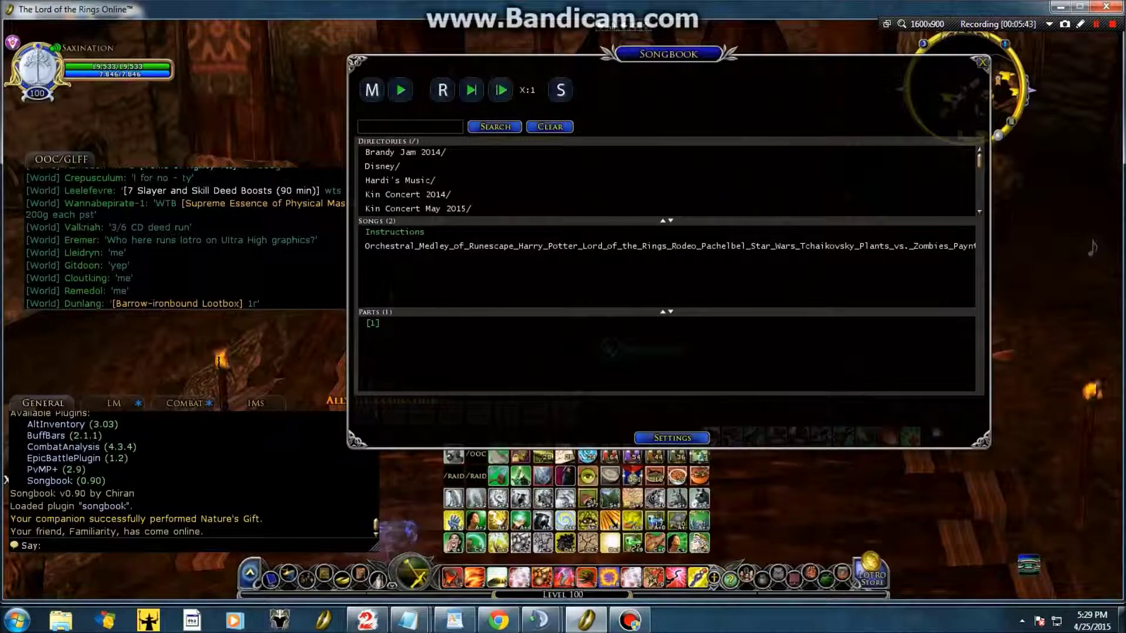
left_click(983, 61)
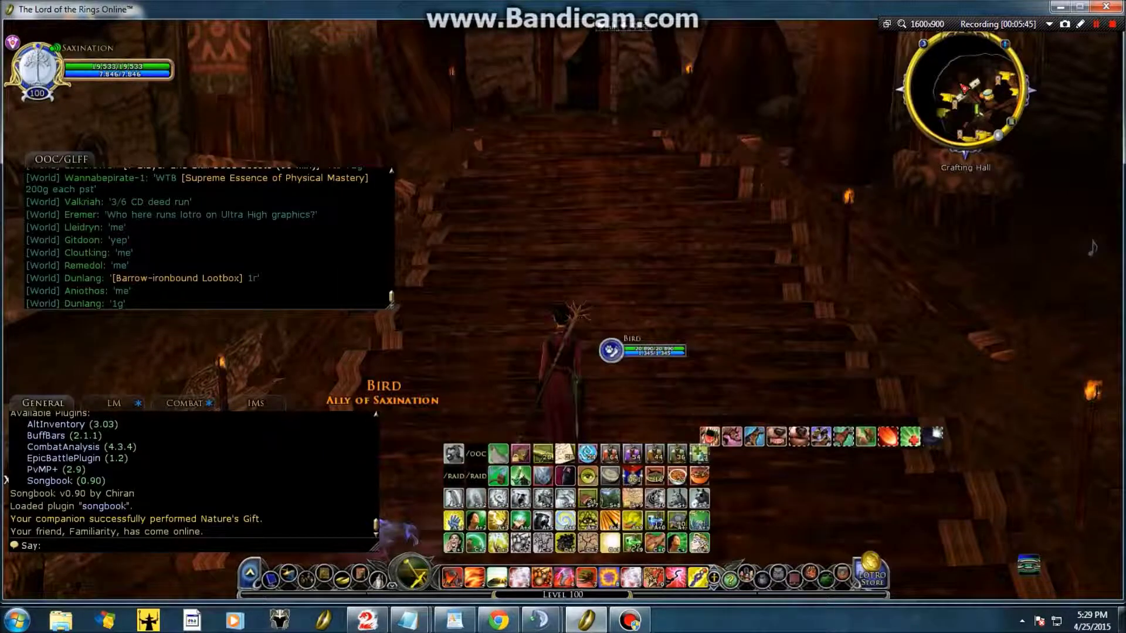